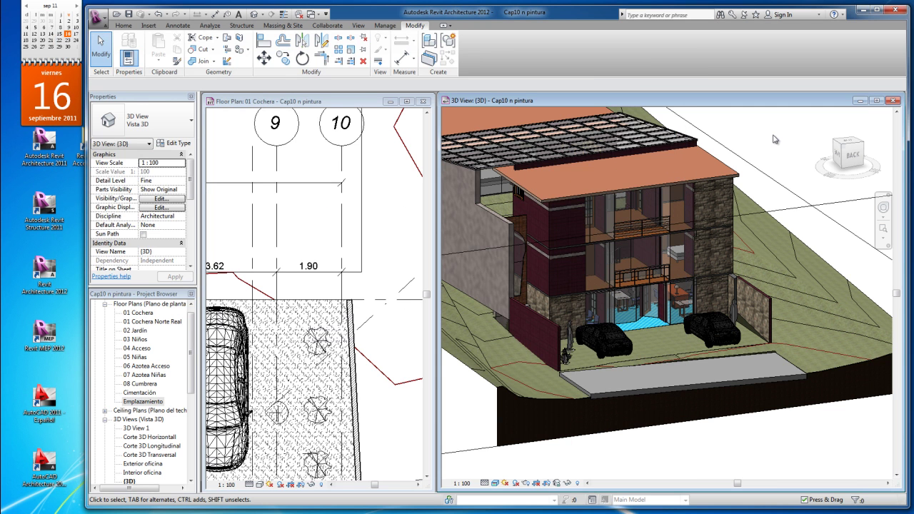
# - Switch the ribbon to the Home tab to show the building tools
pyautogui.click(125, 26)
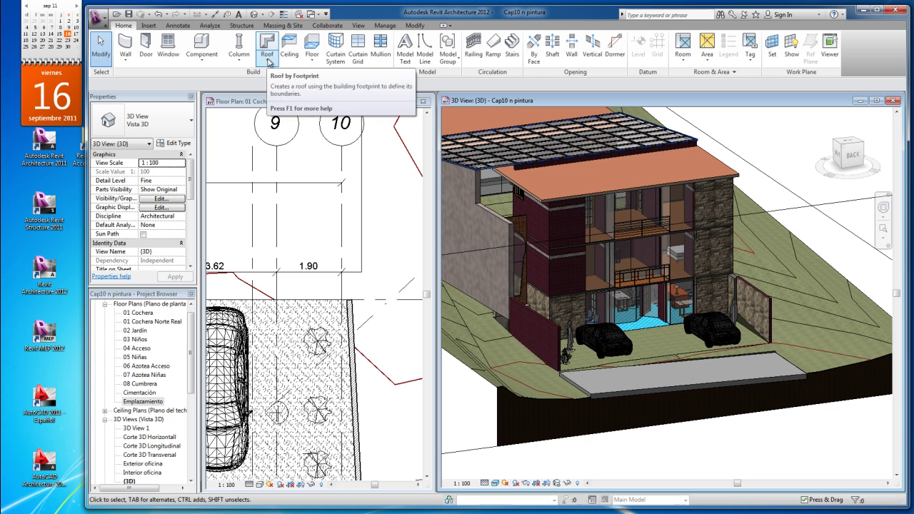
# - Add a Canaleta circular roof gutter along the front edge of the flat roof
pyautogui.click(267, 64)
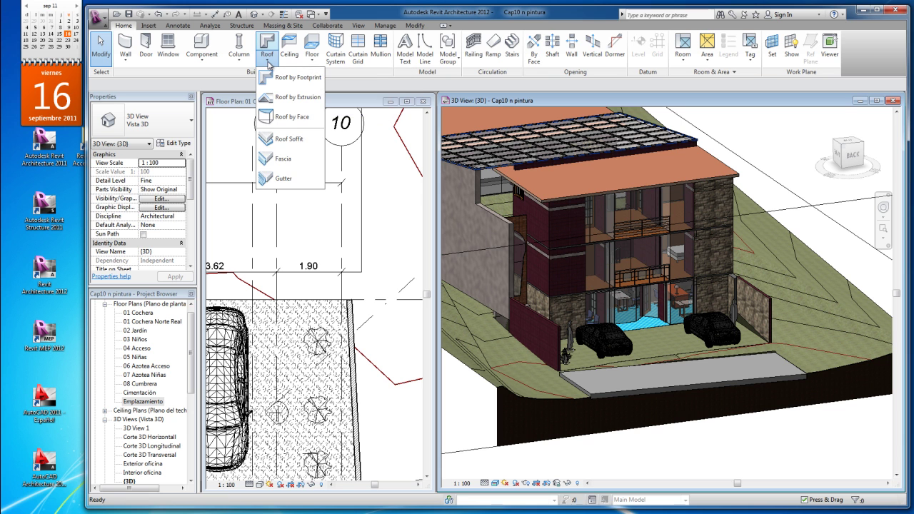
pyautogui.click(279, 182)
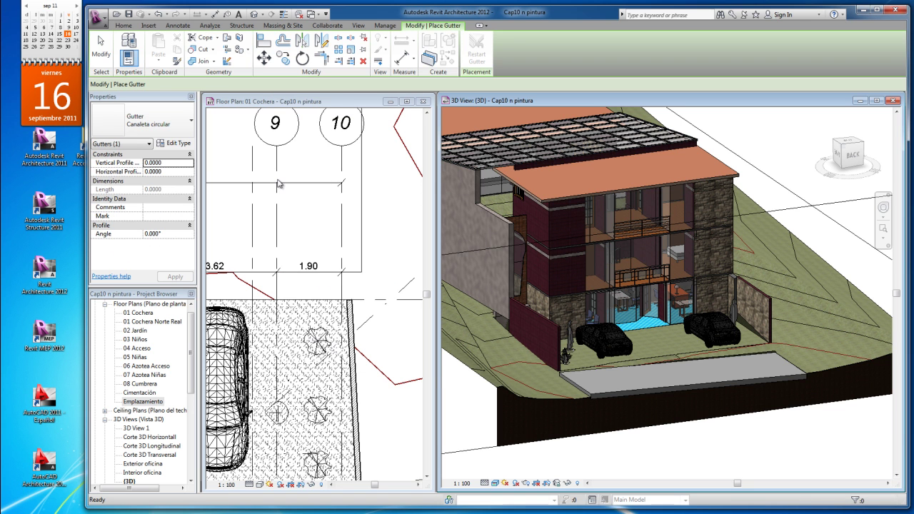
pyautogui.scroll(5, 618, 196)
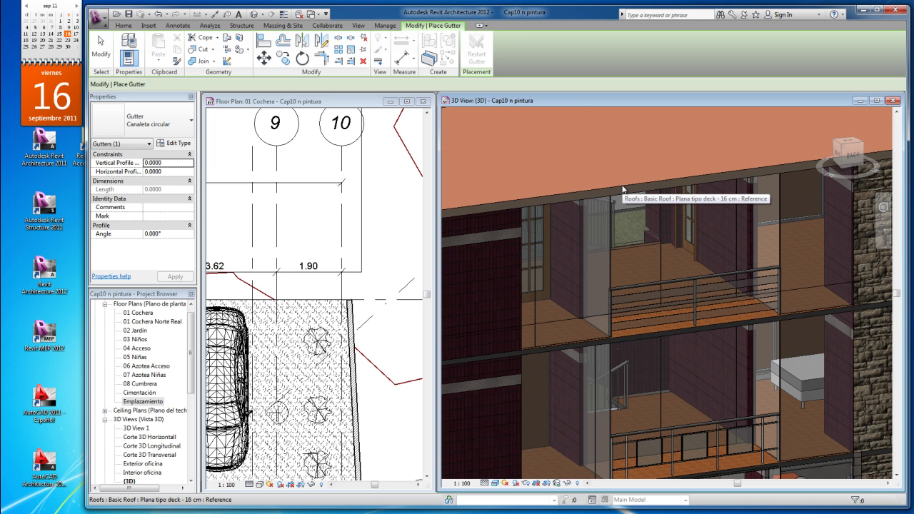
pyautogui.scroll(-5, 623, 191)
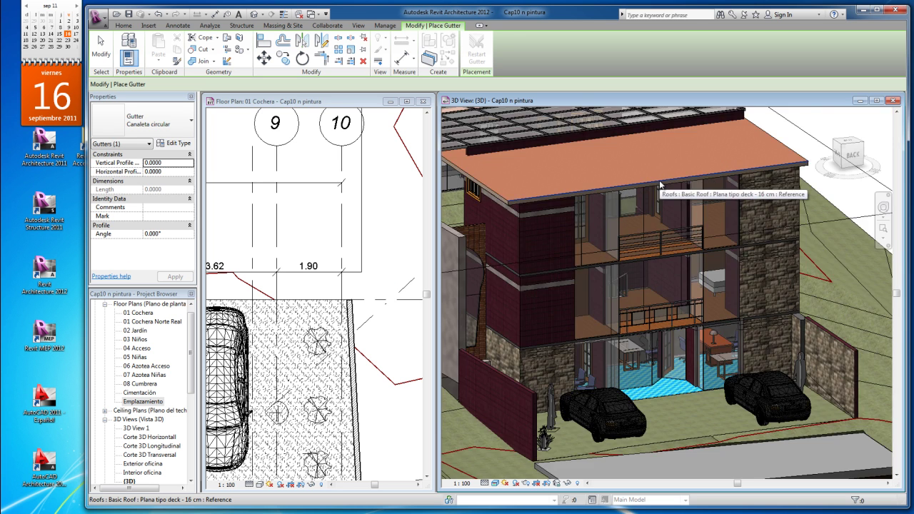
pyautogui.click(658, 180)
pyautogui.scroll(3, 639, 185)
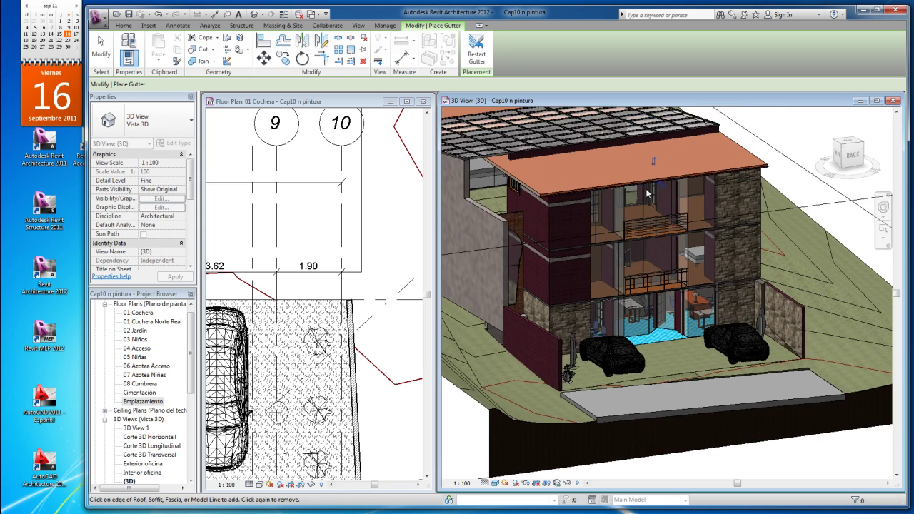
pyautogui.press('Escape')
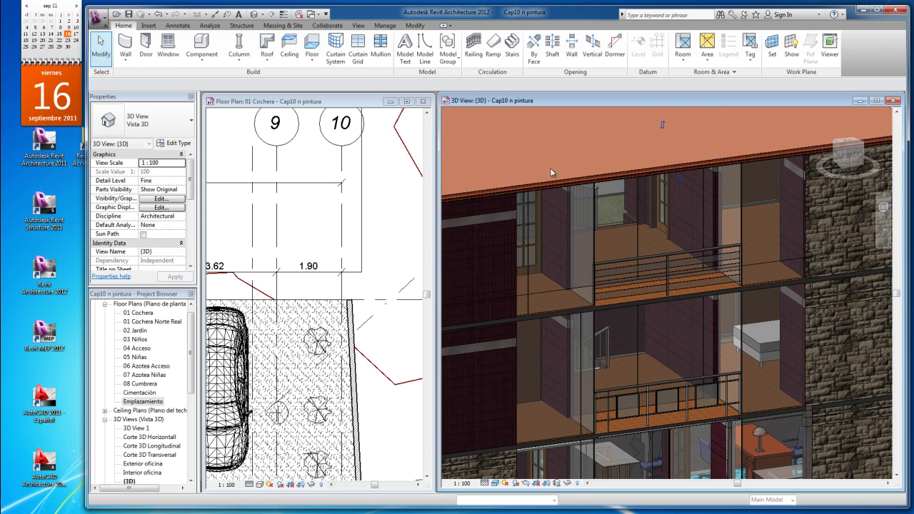
pyautogui.scroll(-4, 642, 205)
pyautogui.scroll(2, 642, 204)
pyautogui.scroll(2, 614, 198)
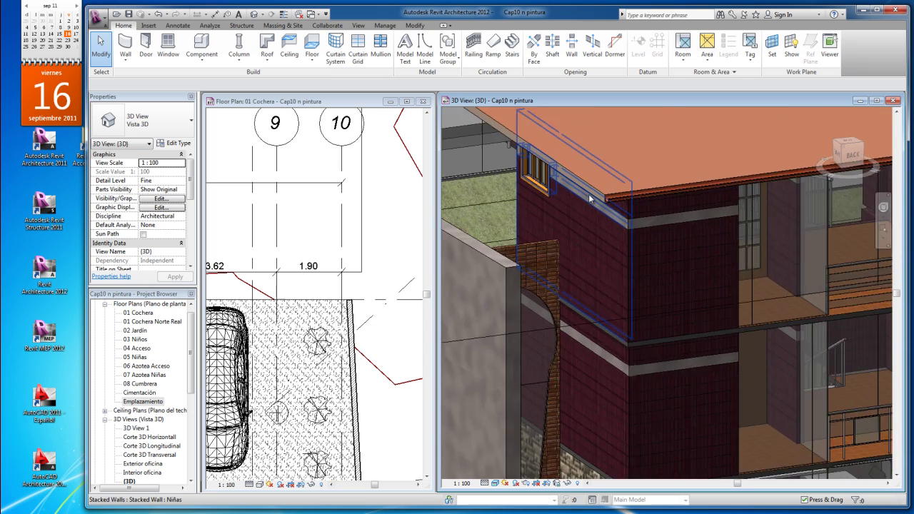
pyautogui.scroll(2, 588, 194)
pyautogui.scroll(2, 594, 191)
pyautogui.scroll(2, 599, 191)
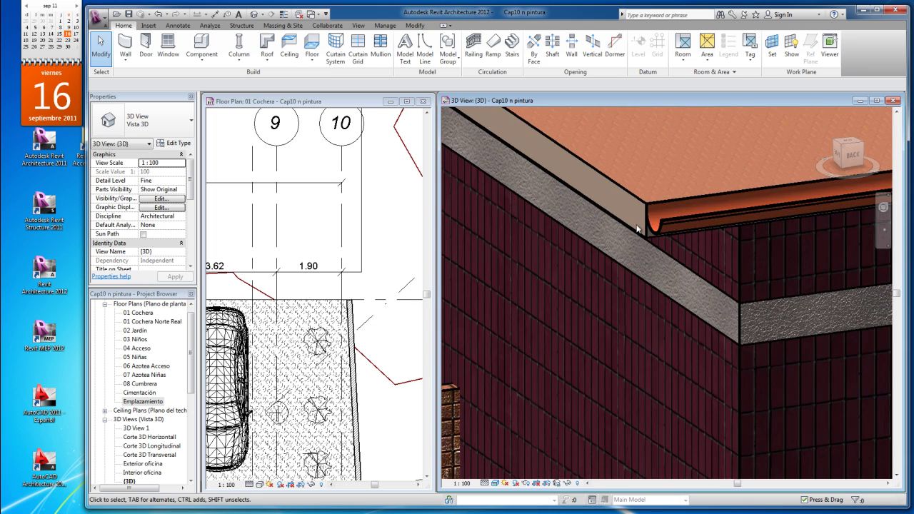
pyautogui.scroll(2, 607, 189)
pyautogui.scroll(2, 621, 185)
pyautogui.scroll(2, 631, 175)
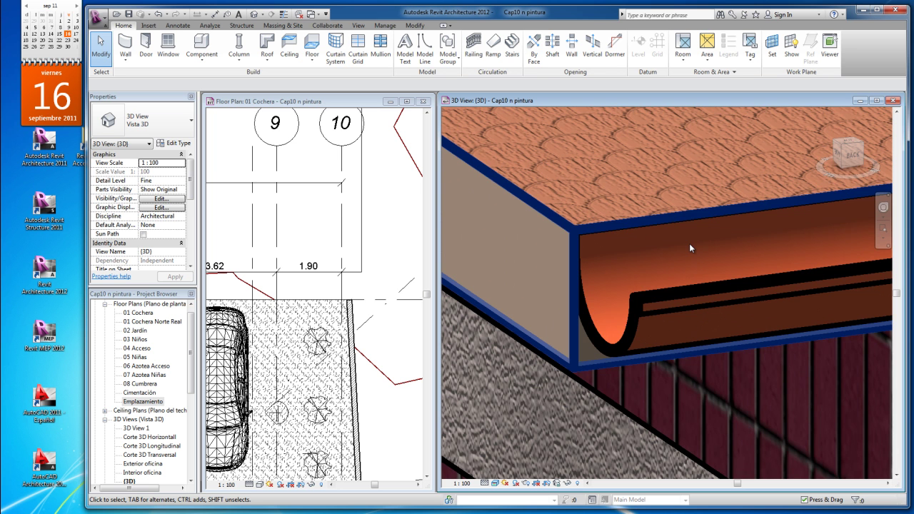
pyautogui.scroll(-5, 714, 244)
pyautogui.scroll(1, 741, 247)
pyautogui.scroll(1, 740, 246)
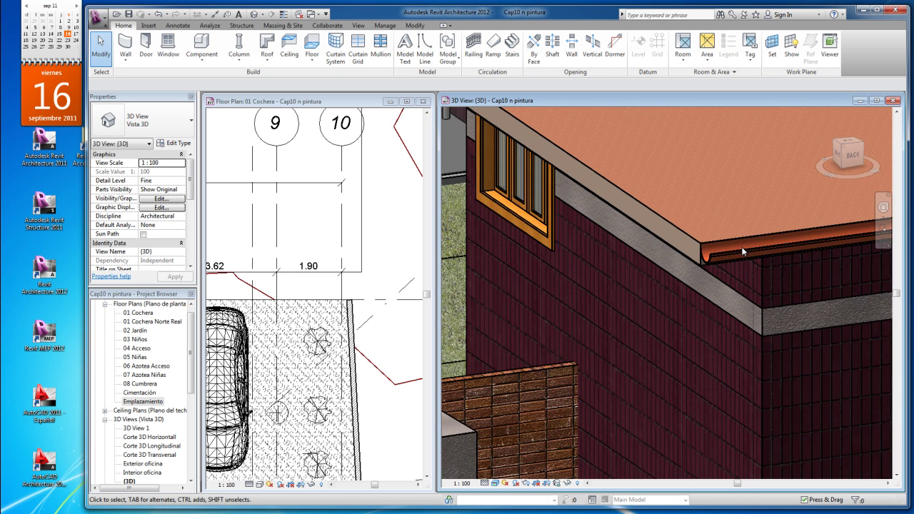
pyautogui.scroll(1, 739, 247)
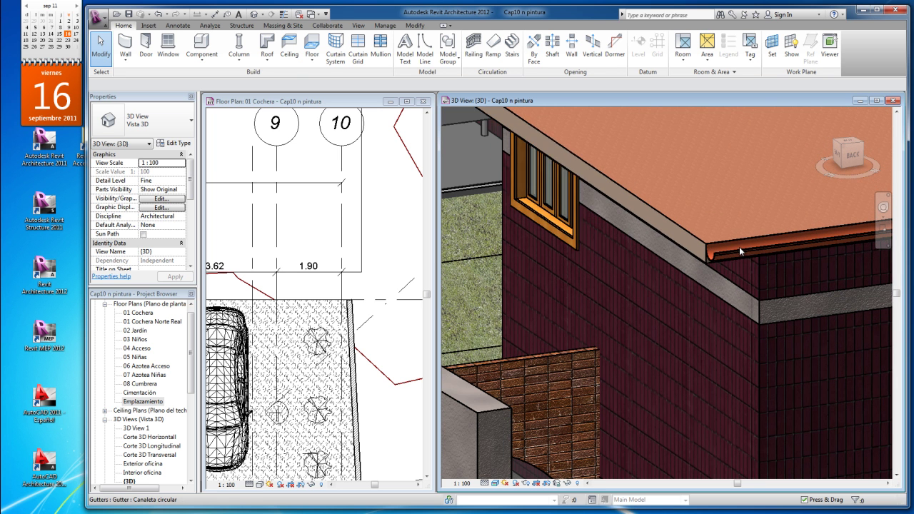
# - Add an Imposta fascia along the side edge of the roof
pyautogui.click(267, 62)
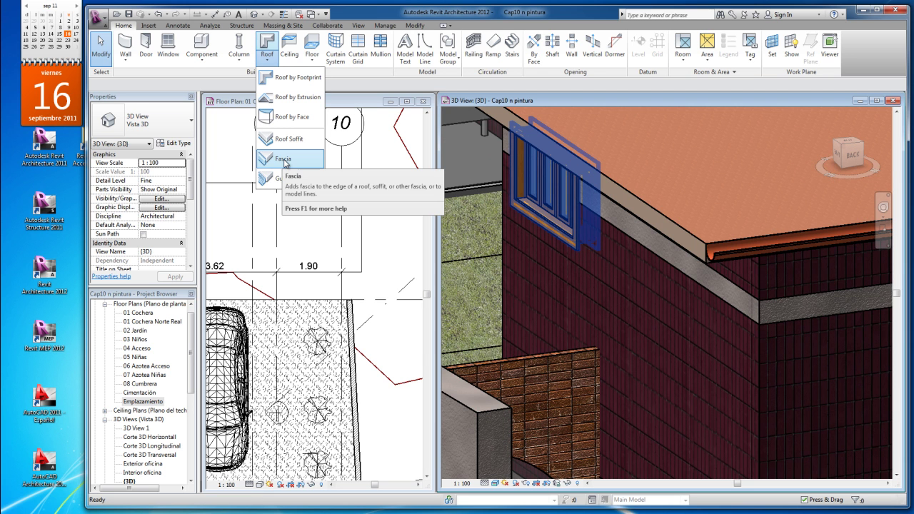
pyautogui.moveTo(288, 159)
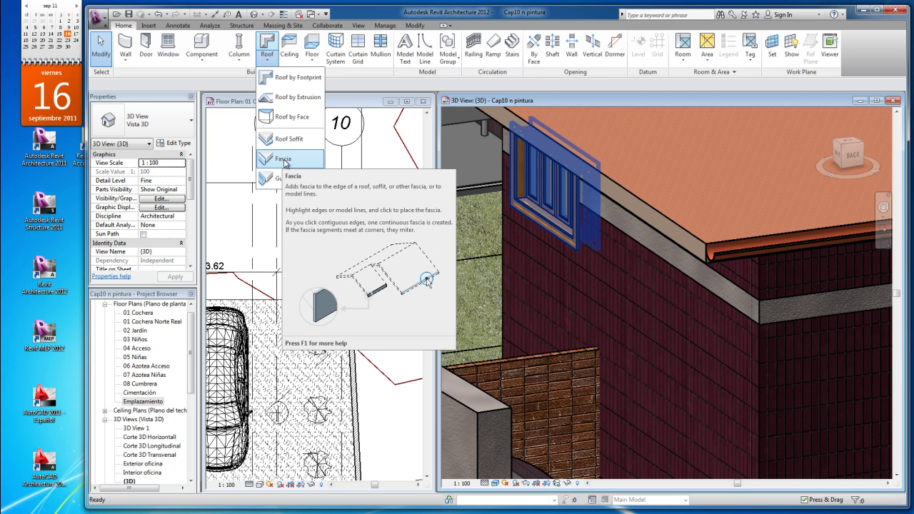
pyautogui.click(284, 160)
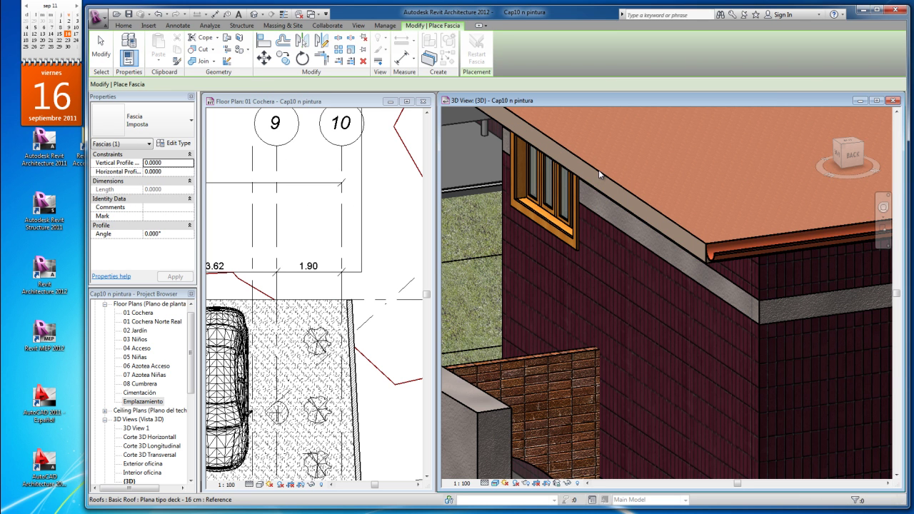
pyautogui.scroll(2, 598, 173)
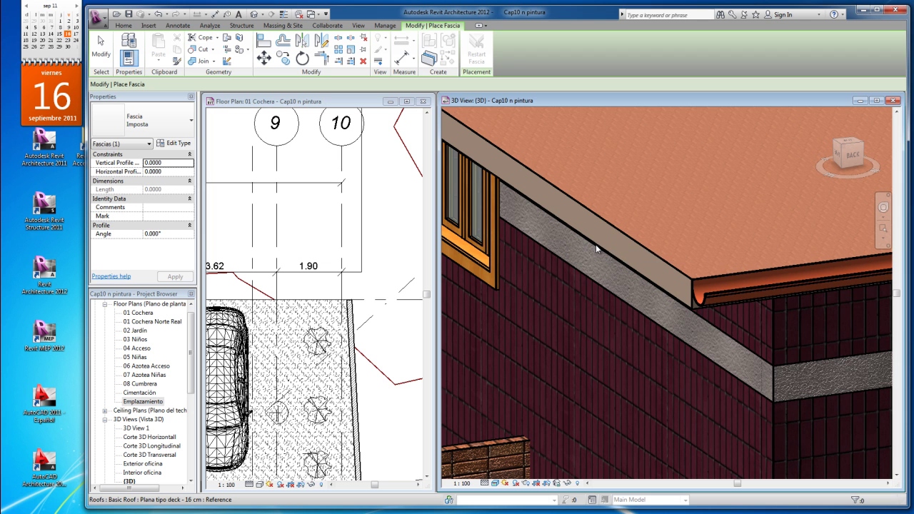
pyautogui.click(595, 245)
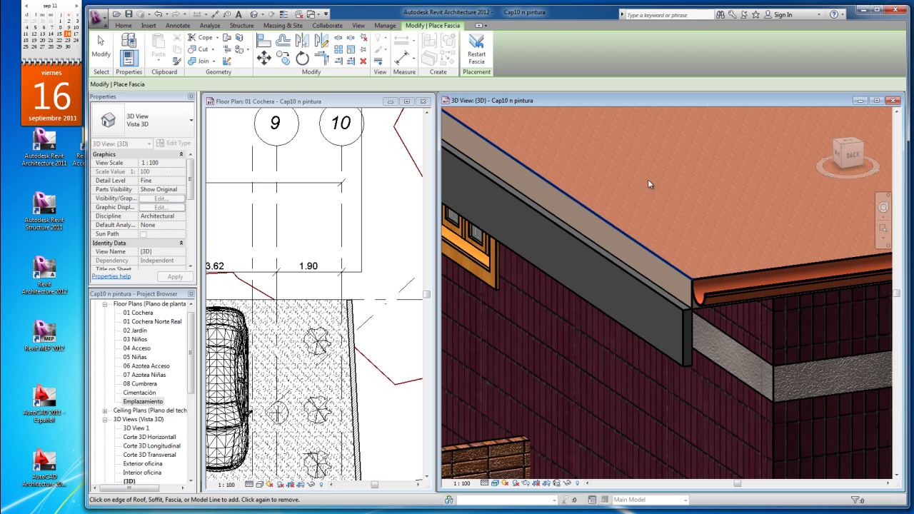
pyautogui.scroll(-1, 646, 161)
pyautogui.scroll(-2, 647, 160)
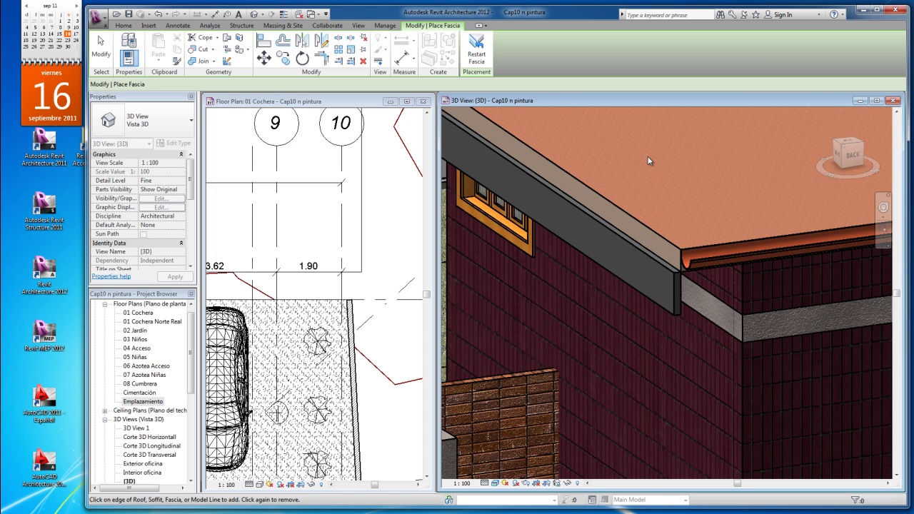
pyautogui.press('Escape')
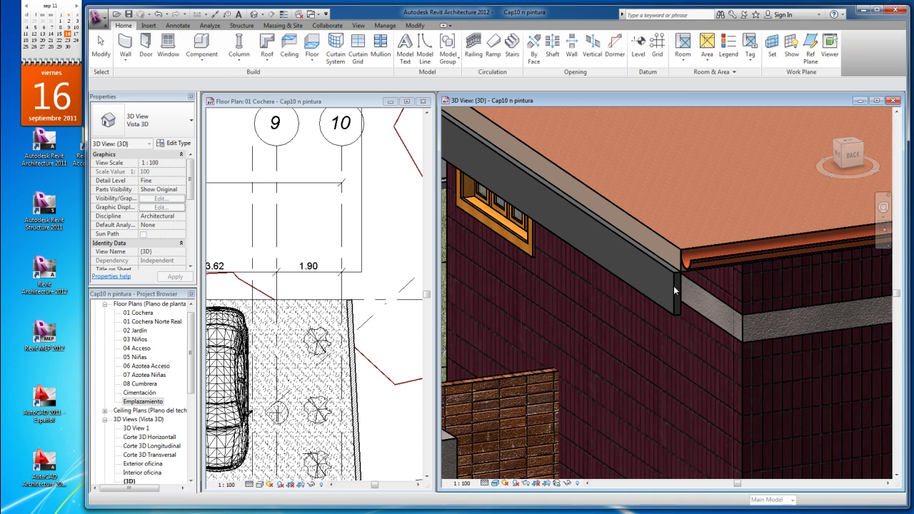
# - Remove that fascia and place it again along the side roof edge above the window
pyautogui.click(557, 218)
pyautogui.press('Escape')
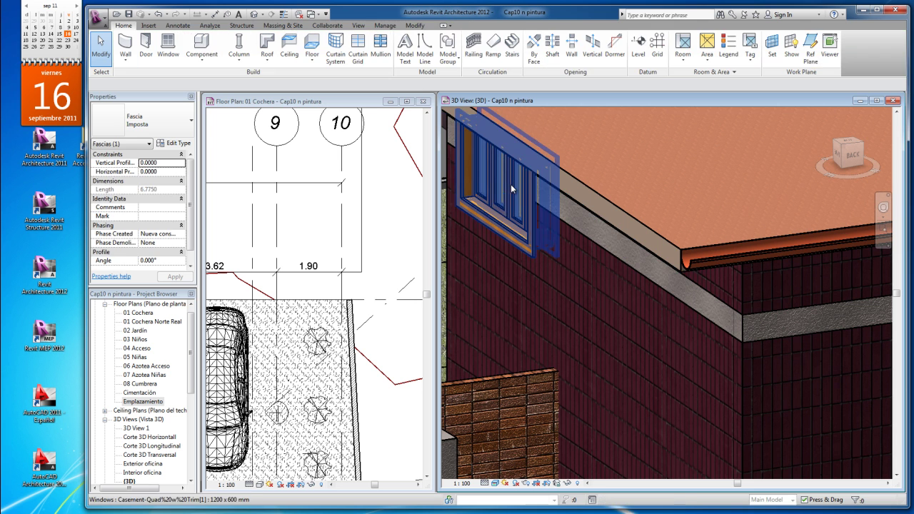
pyautogui.click(268, 63)
pyautogui.click(283, 160)
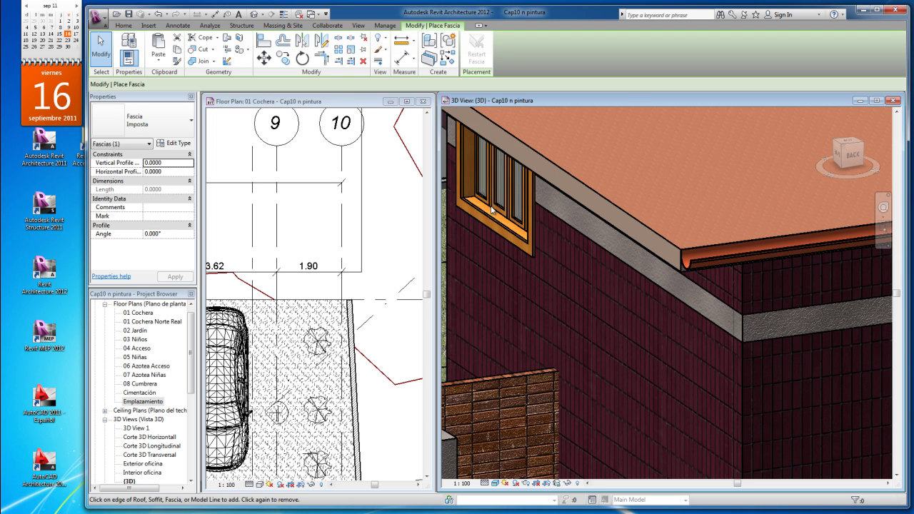
pyautogui.click(597, 193)
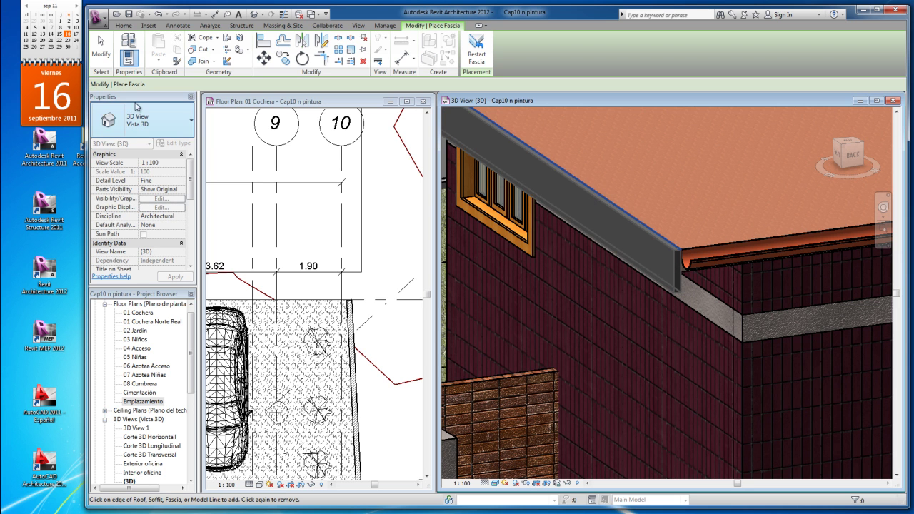
# - Extend the circular gutter past the roof corner to a length of 12.66
pyautogui.click(98, 52)
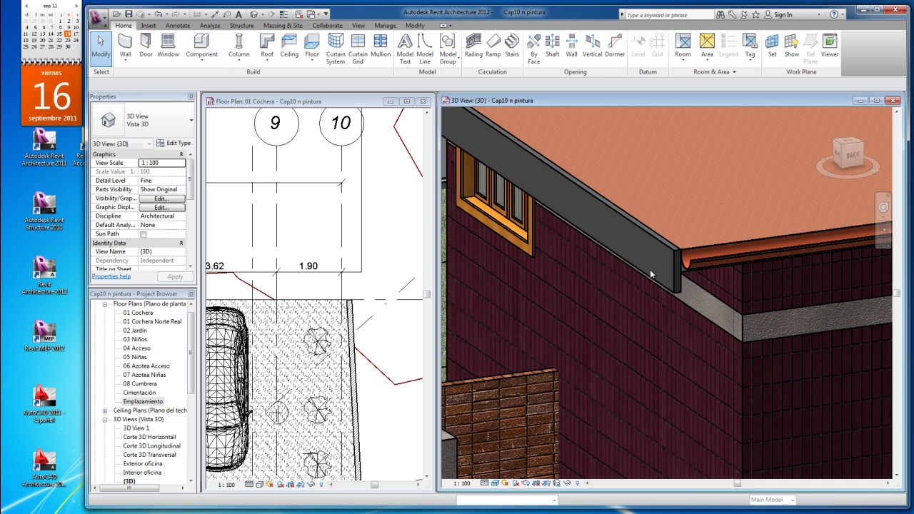
pyautogui.moveTo(691, 299)
pyautogui.keyDown('shift'); pyautogui.mouseDown(button='middle')
pyautogui.moveTo(465, 170)
pyautogui.moveTo(663, 246)
pyautogui.mouseUp(button='middle'); pyautogui.keyUp('shift')
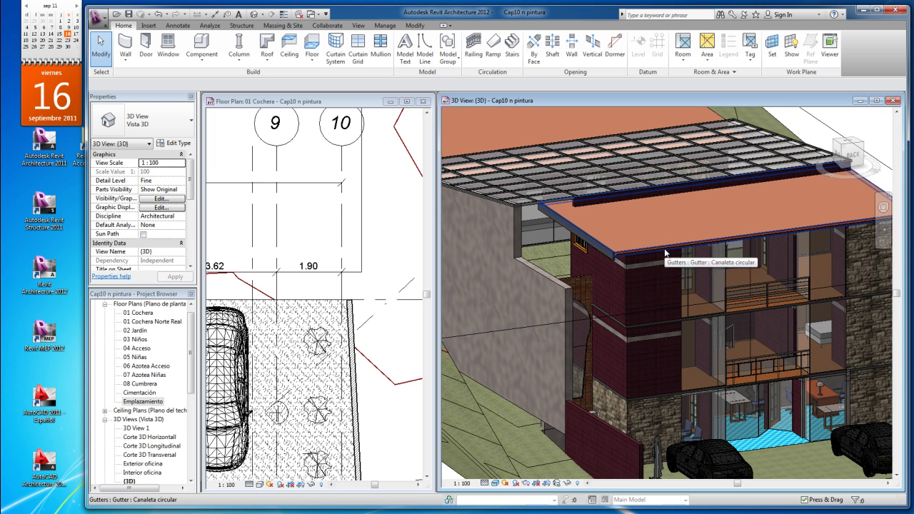
pyautogui.scroll(3, 664, 248)
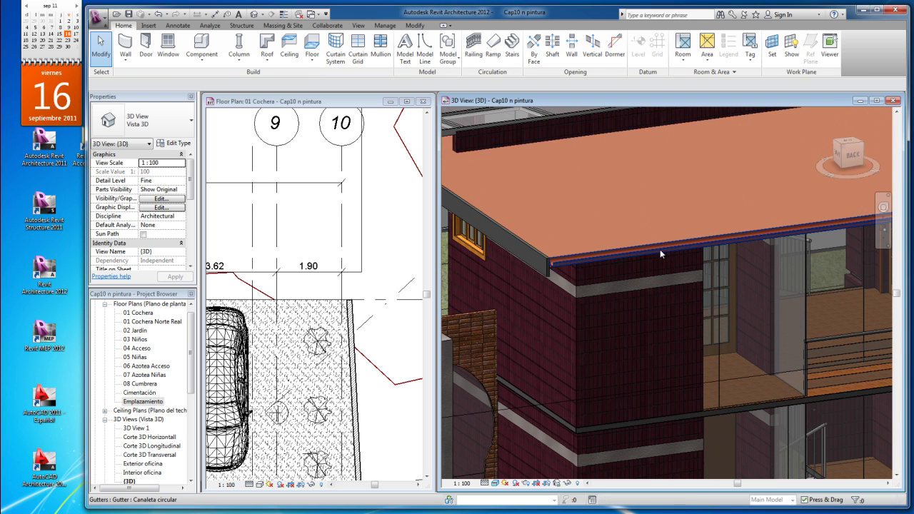
pyautogui.click(659, 250)
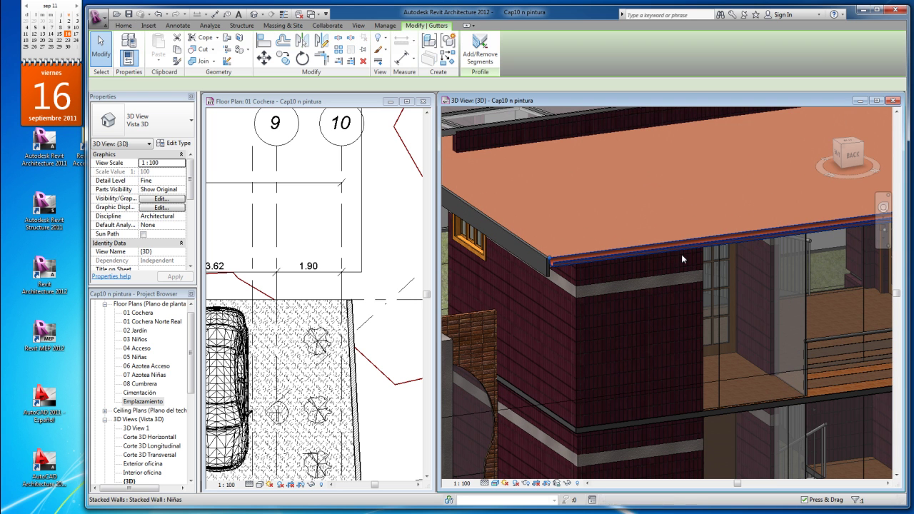
pyautogui.click(549, 261)
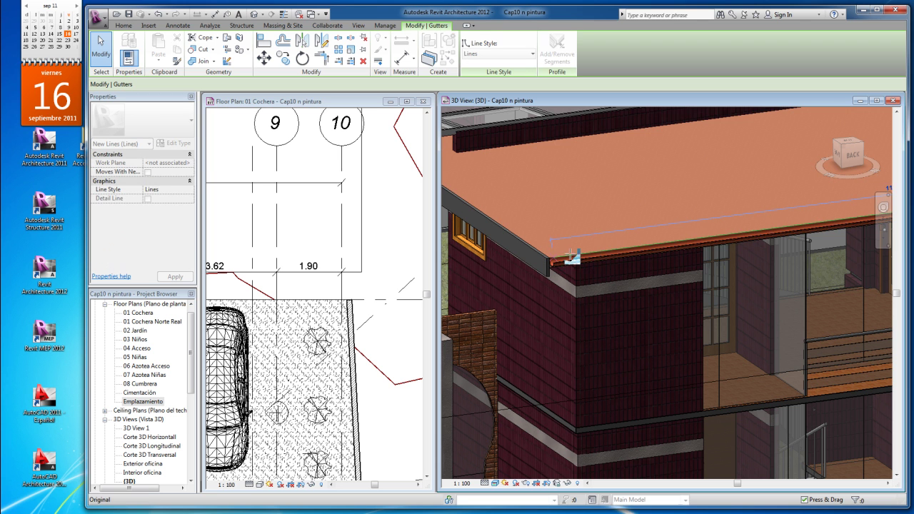
pyautogui.press('Escape')
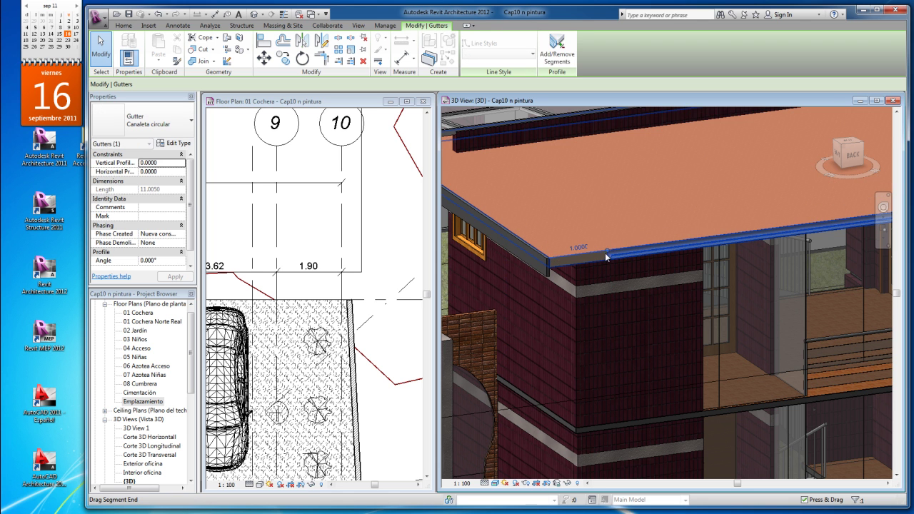
pyautogui.moveTo(605, 255); pyautogui.dragTo(513, 264)
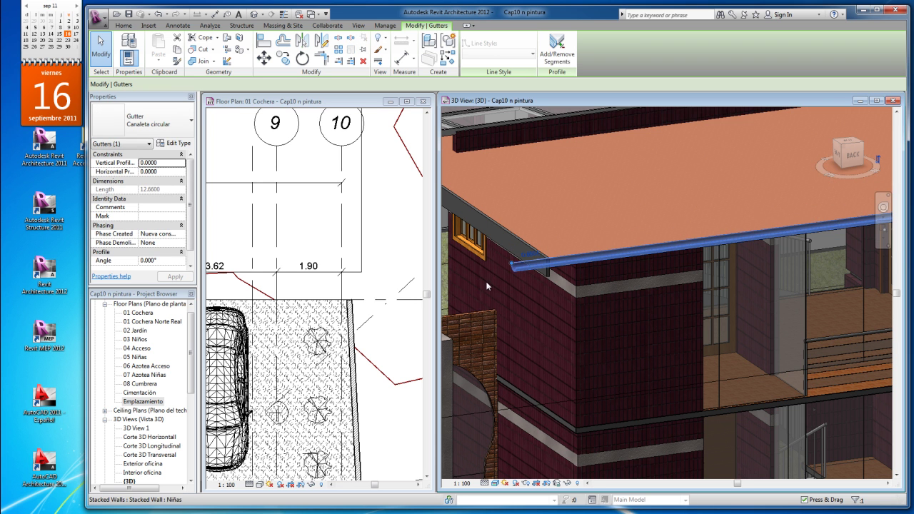
pyautogui.click(644, 204)
pyautogui.keyDown('shift'); pyautogui.moveTo(643, 207); pyautogui.dragTo(646, 314, button='middle'); pyautogui.keyUp('shift')
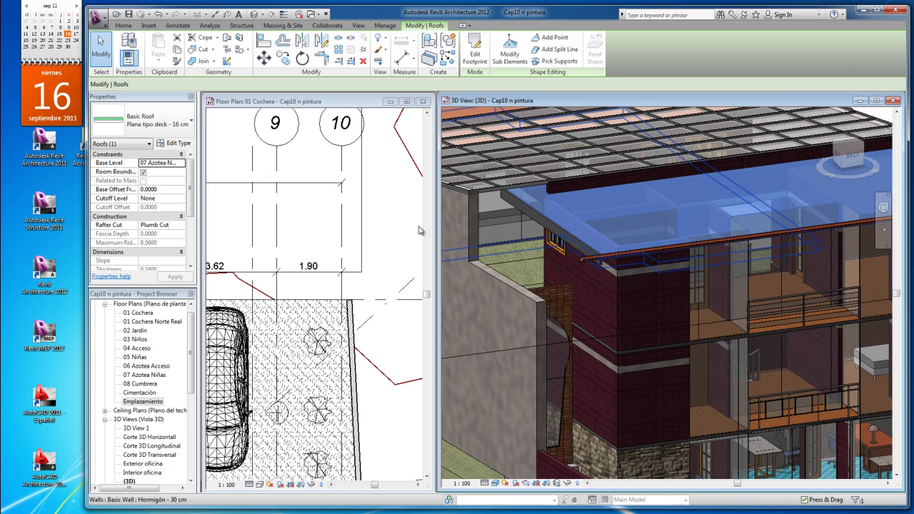
pyautogui.scroll(-2, 356, 196)
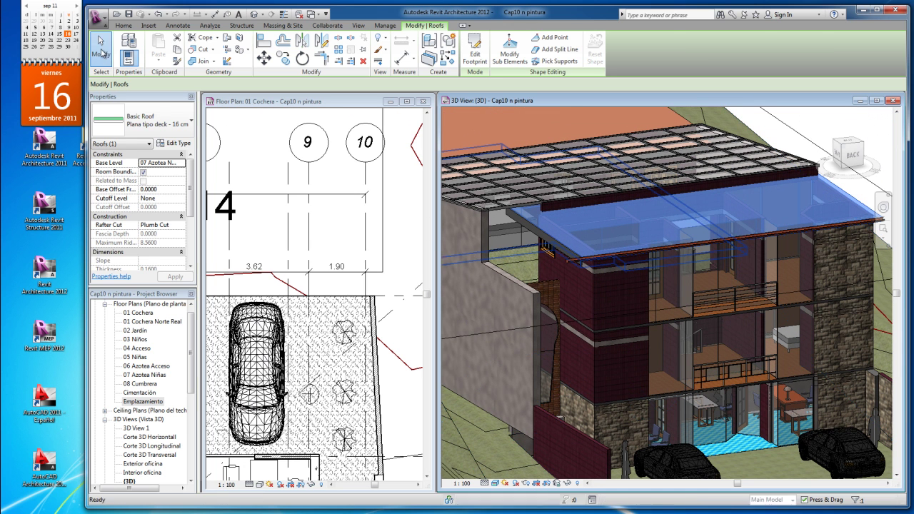
pyautogui.click(101, 49)
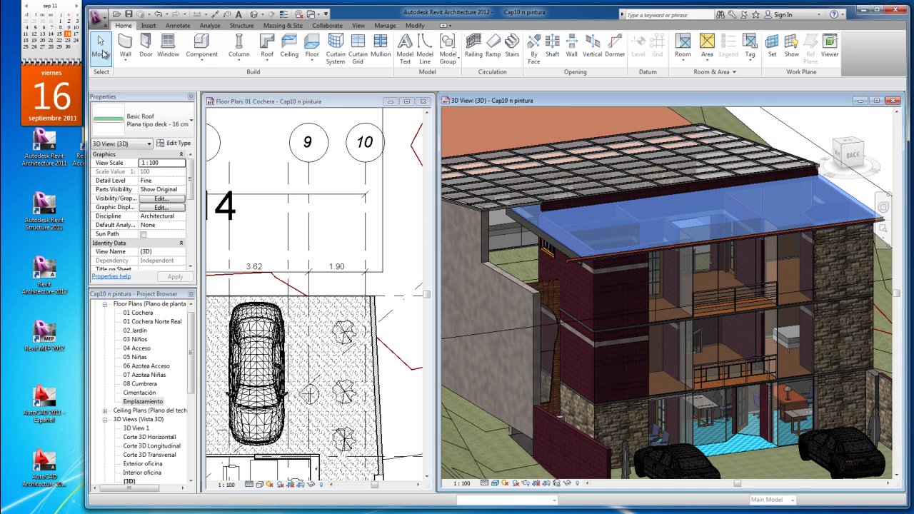
# - Duplicate the gutter type as 'Canaleta circular 2' with Canaleta profile and Metal - Cobre material
pyautogui.click(574, 266)
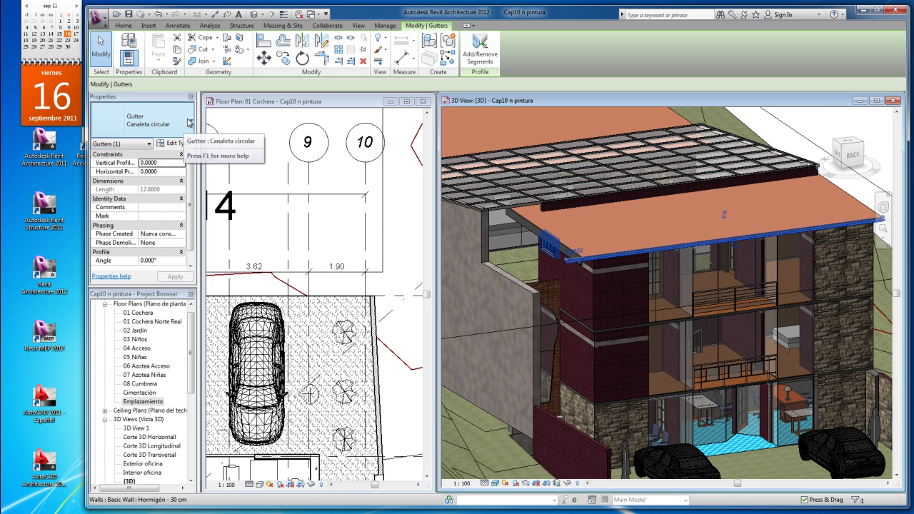
pyautogui.click(190, 123)
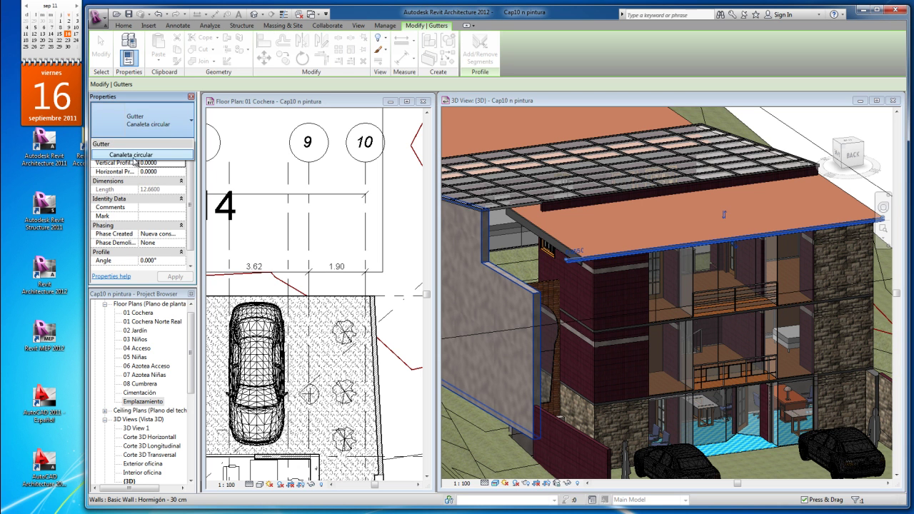
pyautogui.click(175, 122)
pyautogui.click(175, 143)
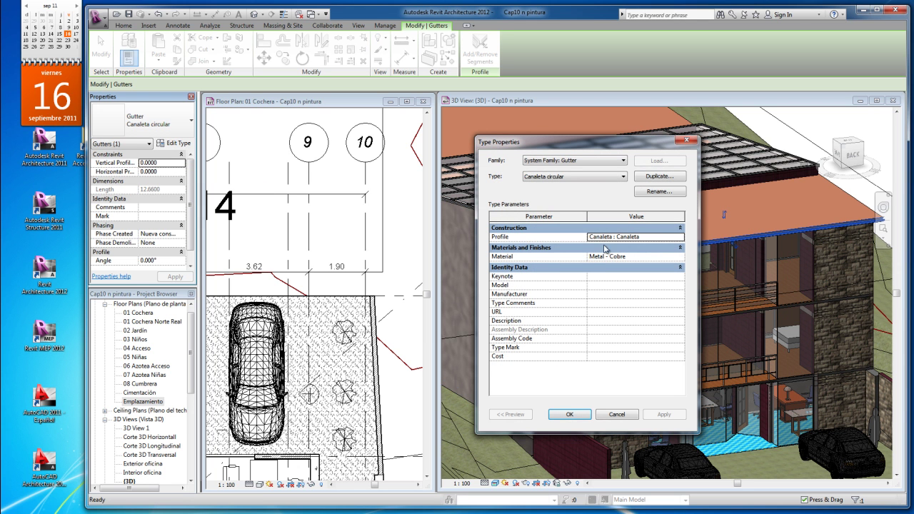
pyautogui.click(664, 242)
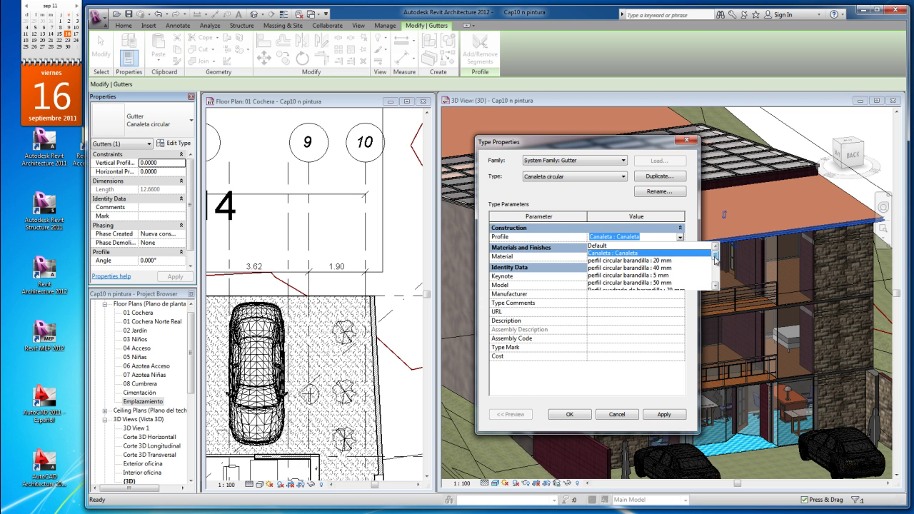
pyautogui.moveTo(716, 254); pyautogui.dragTo(716, 261)
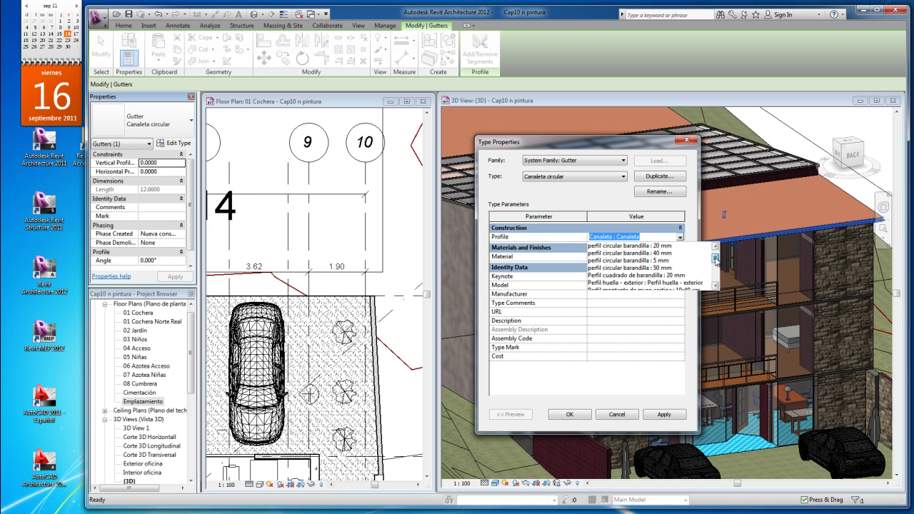
pyautogui.click(661, 177)
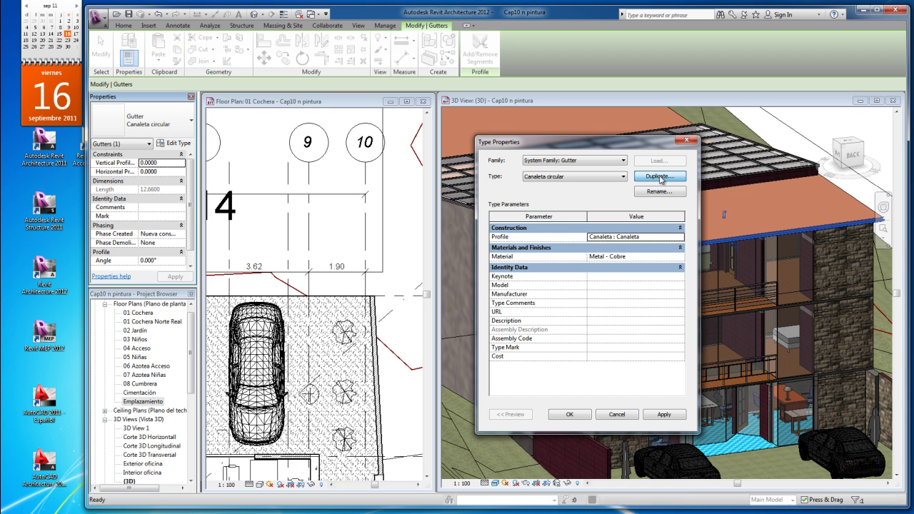
pyautogui.click(661, 178)
pyautogui.click(645, 308)
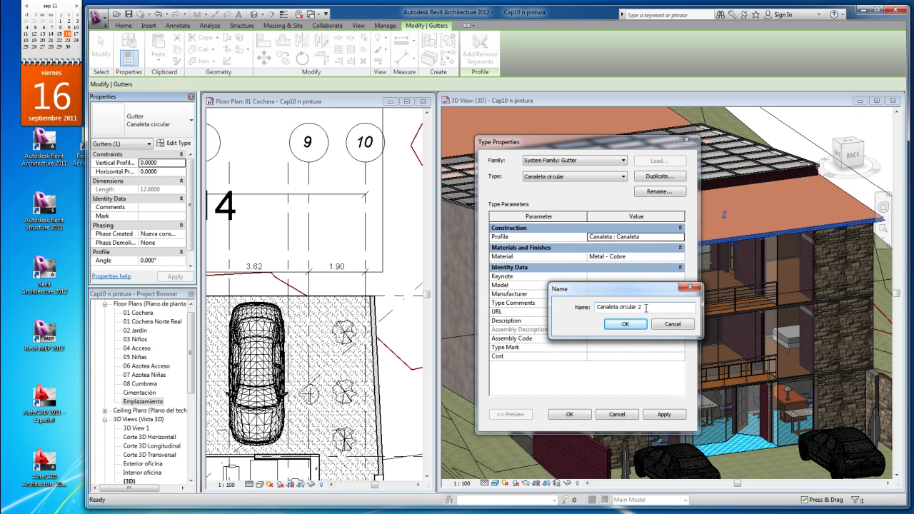
pyautogui.click(625, 324)
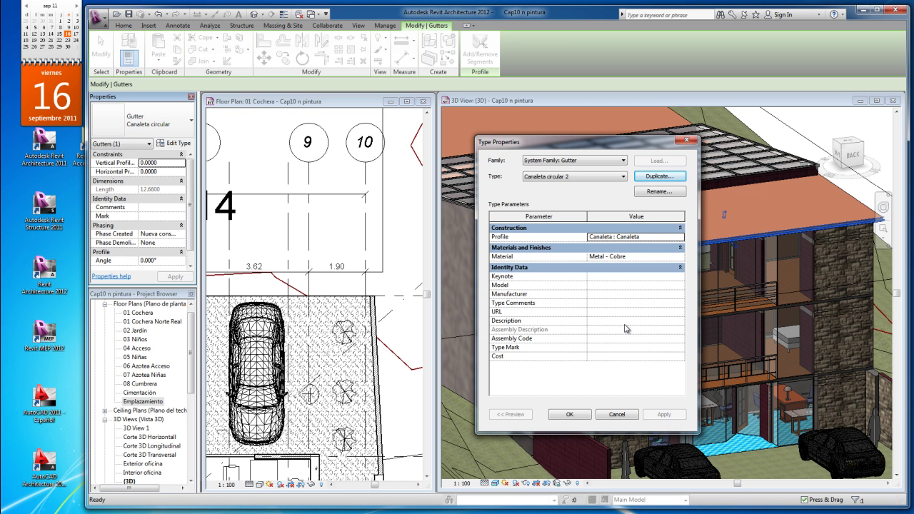
pyautogui.click(569, 414)
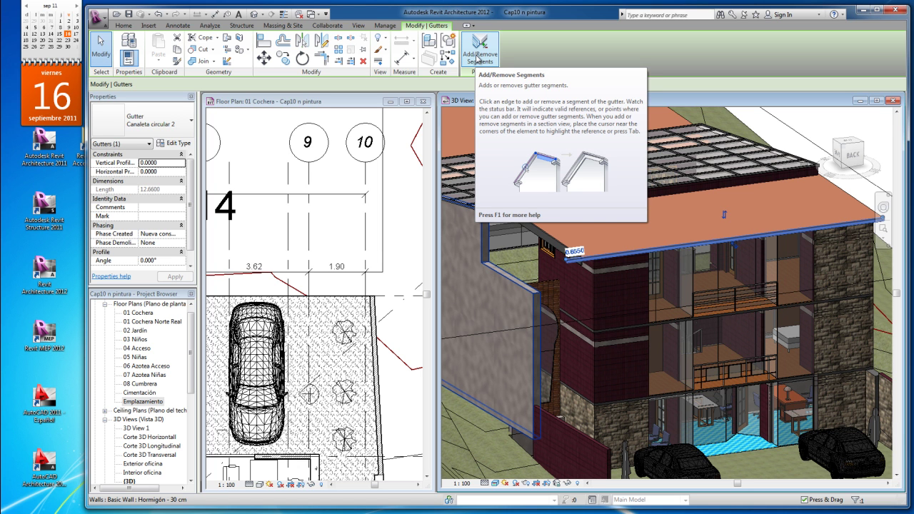
# - Enter Add/Remove Segments on the Canaleta circular 2 gutter, then exit without changes
pyautogui.click(477, 58)
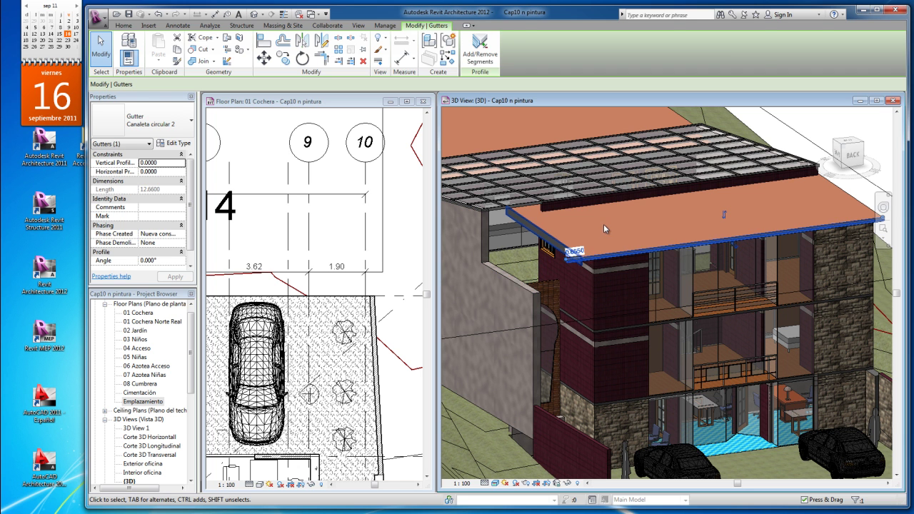
pyautogui.press('Escape')
pyautogui.press('Escape')
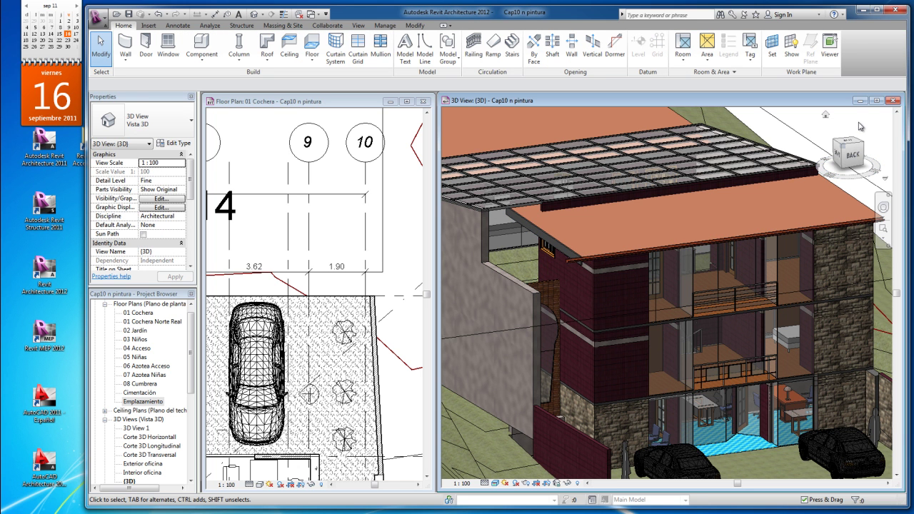
pyautogui.scroll(3, 621, 321)
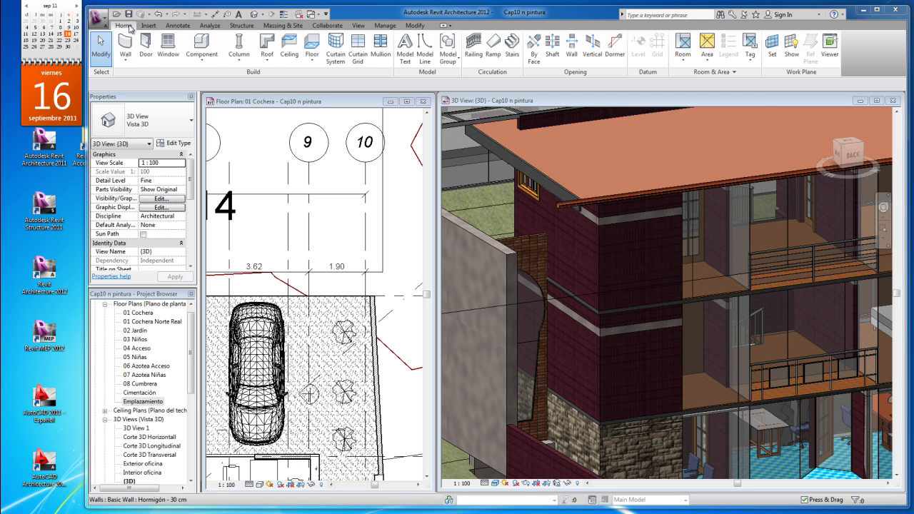
# - Place a horizontal wall sweep on the dark red garden wall at the front
pyautogui.click(126, 62)
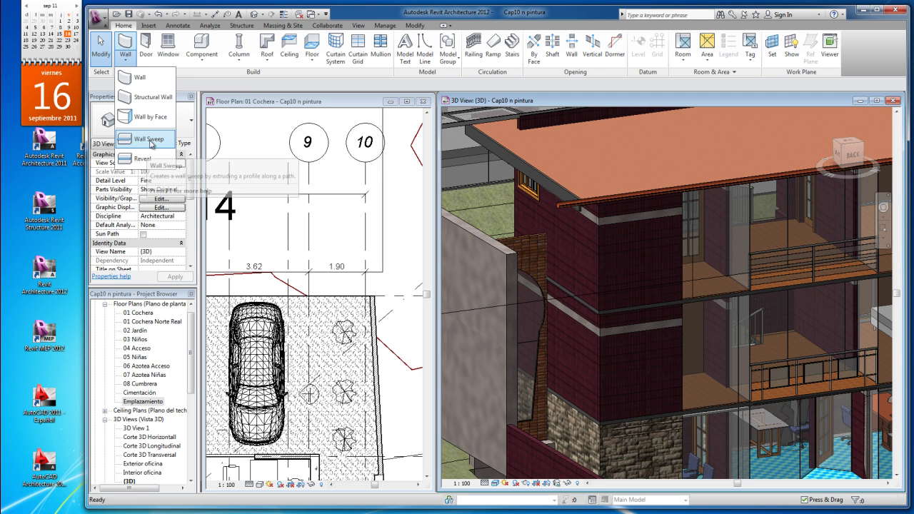
pyautogui.moveTo(147, 139)
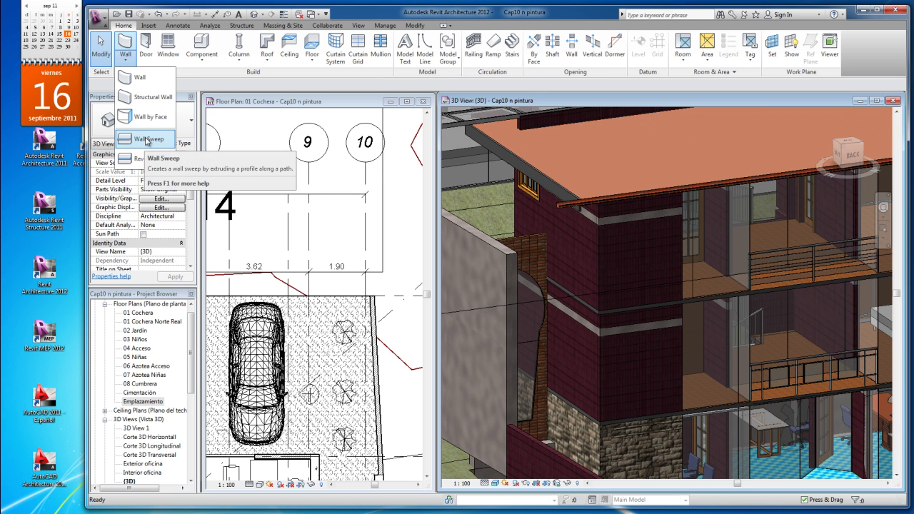
pyautogui.click(148, 141)
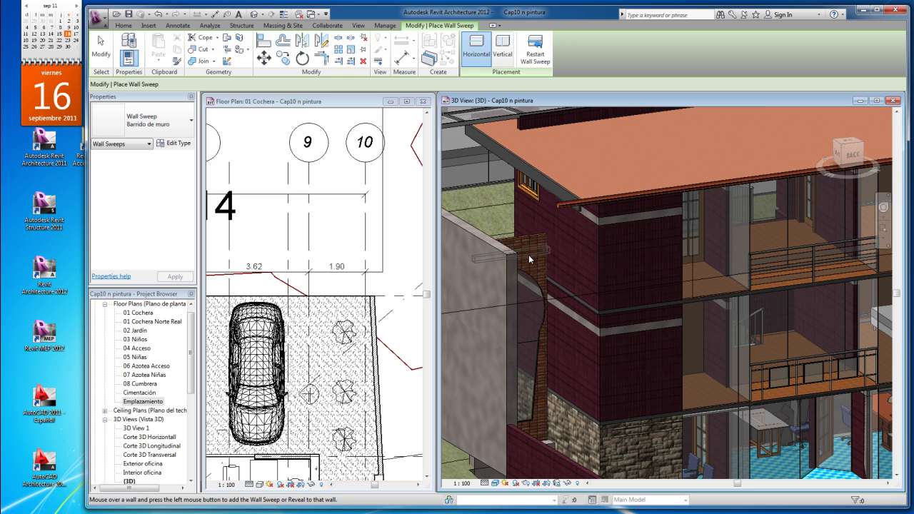
pyautogui.scroll(-5, 477, 276)
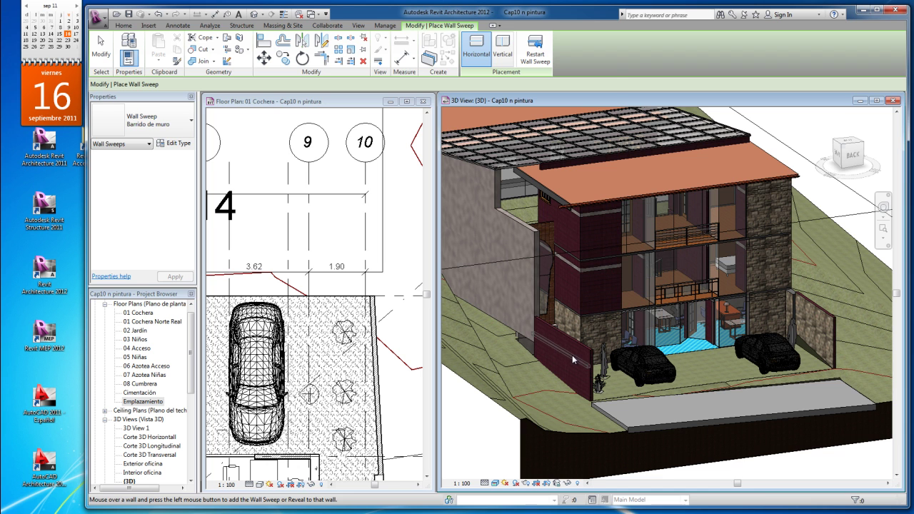
pyautogui.click(504, 50)
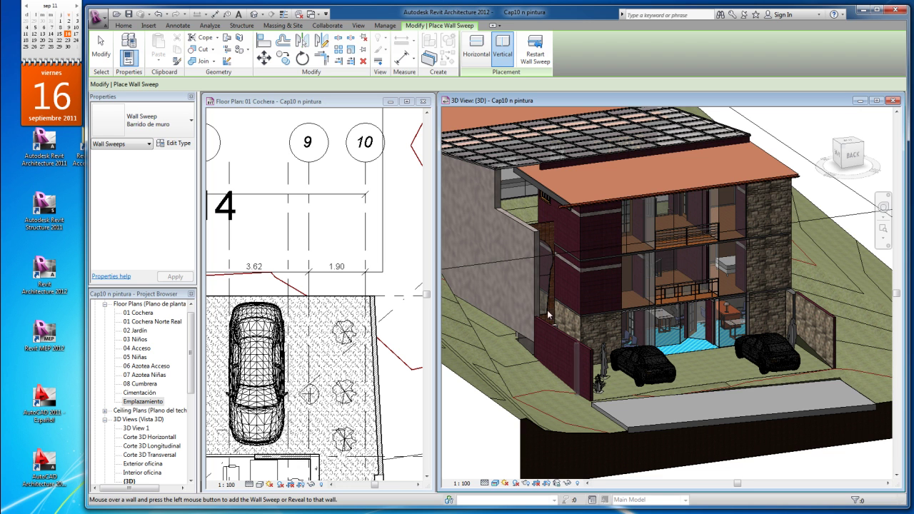
pyautogui.click(476, 50)
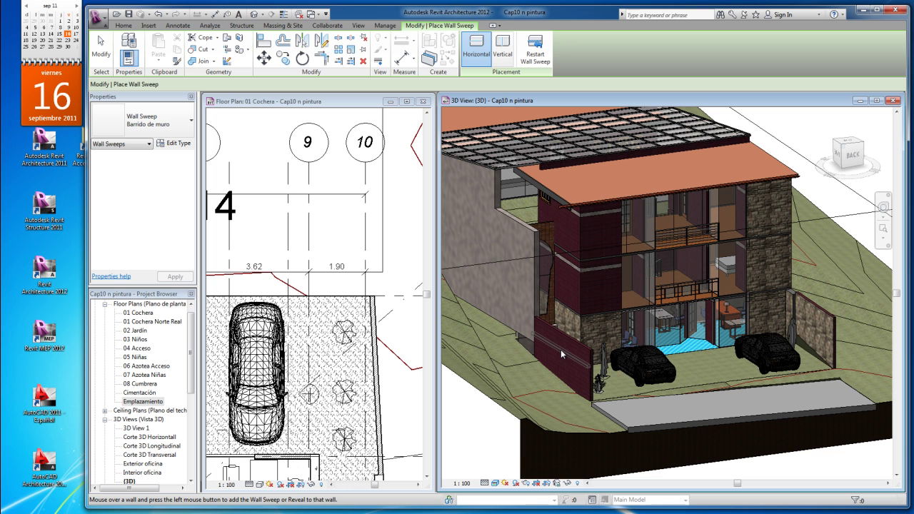
pyautogui.moveTo(849, 154)
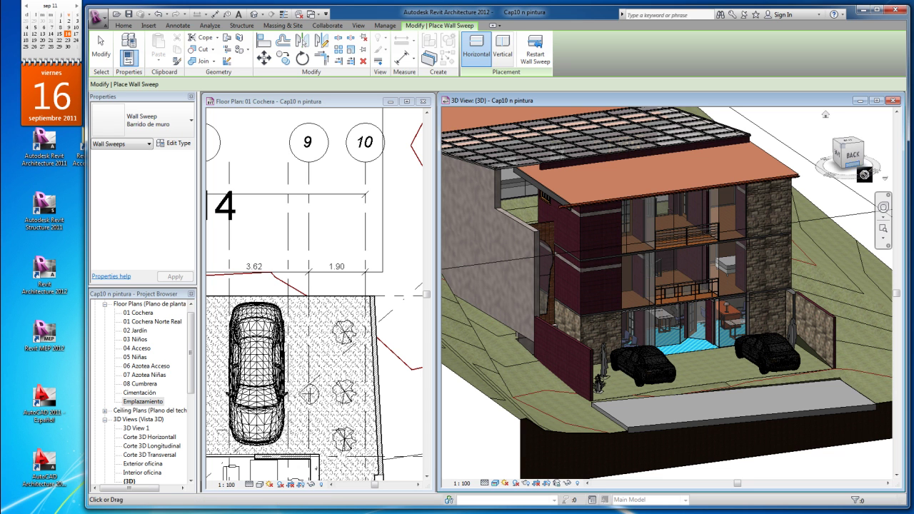
pyautogui.moveTo(875, 174); pyautogui.dragTo(789, 336)
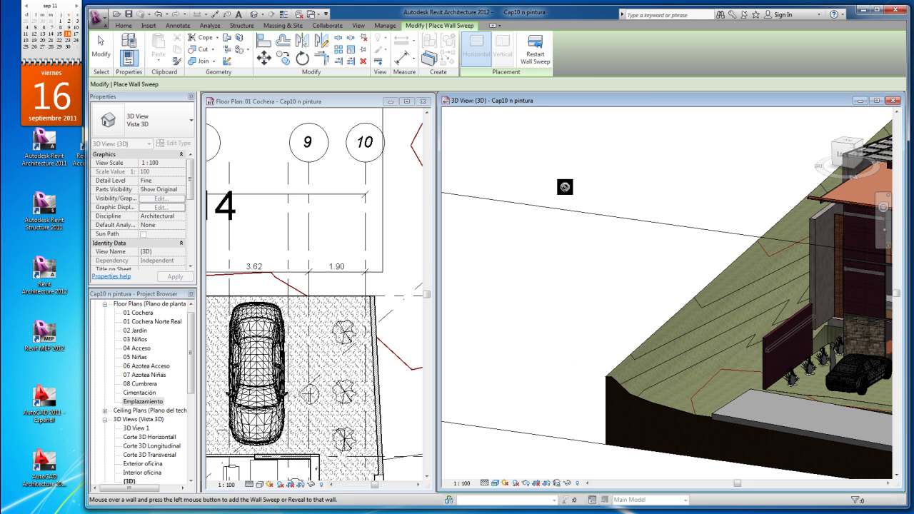
pyautogui.click(102, 48)
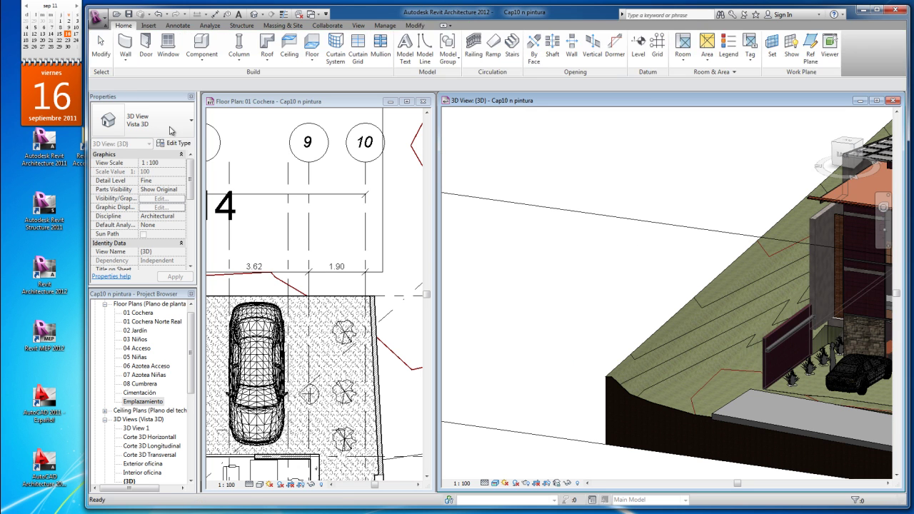
# - Stretch the garden-wall sweep's end so it runs 7.2 m along the wall
pyautogui.scroll(3, 793, 332)
pyautogui.scroll(2, 733, 337)
pyautogui.click(723, 329)
pyautogui.moveTo(642, 398)
pyautogui.mouseDown()
pyautogui.moveTo(692, 357)
pyautogui.moveTo(597, 427)
pyautogui.mouseUp()
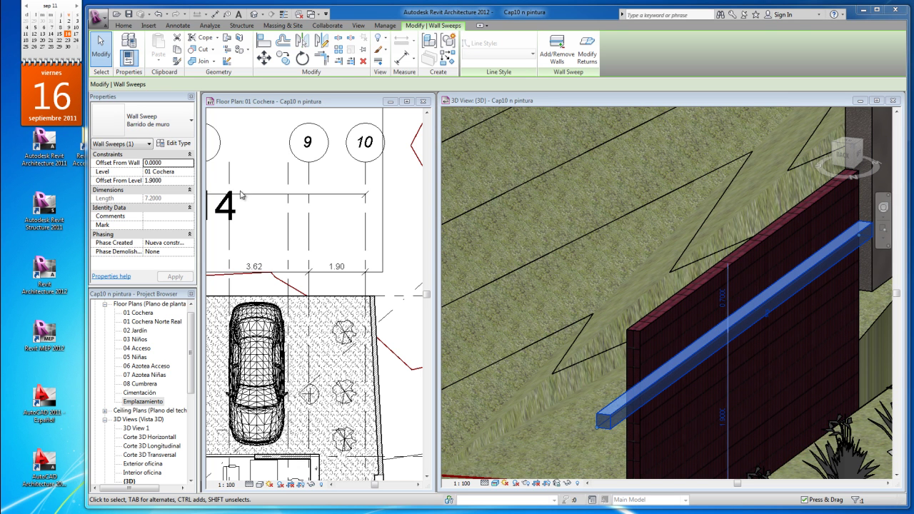
# - Review the sweep type's Default profile and By Category material, then cancel without changes
pyautogui.click(177, 145)
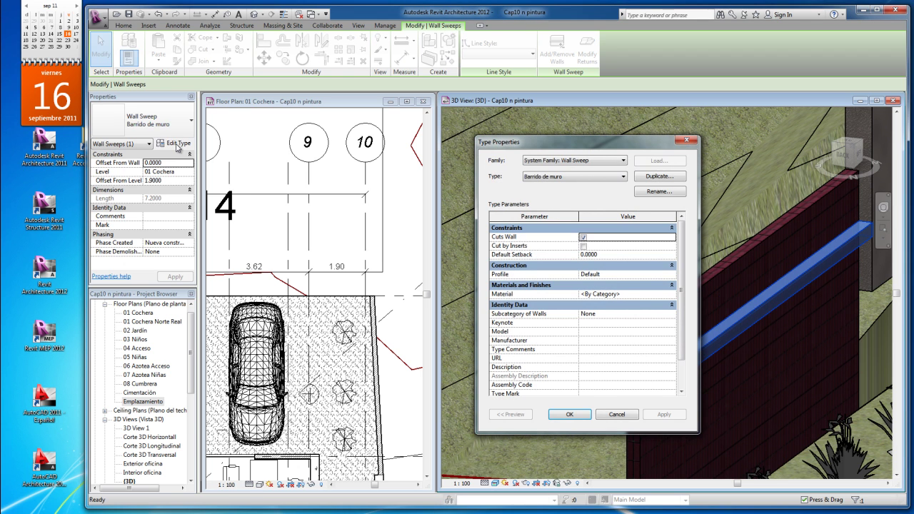
pyautogui.click(630, 275)
pyautogui.click(671, 274)
pyautogui.moveTo(707, 294)
pyautogui.mouseDown()
pyautogui.moveTo(707, 312)
pyautogui.moveTo(705, 299)
pyautogui.mouseUp()
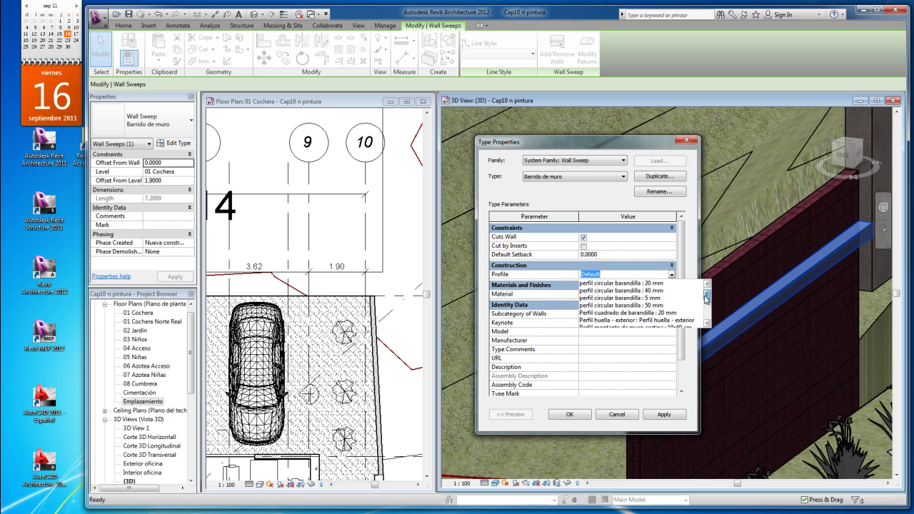
pyautogui.moveTo(705, 298)
pyautogui.mouseDown()
pyautogui.moveTo(707, 307)
pyautogui.moveTo(706, 297)
pyautogui.mouseUp()
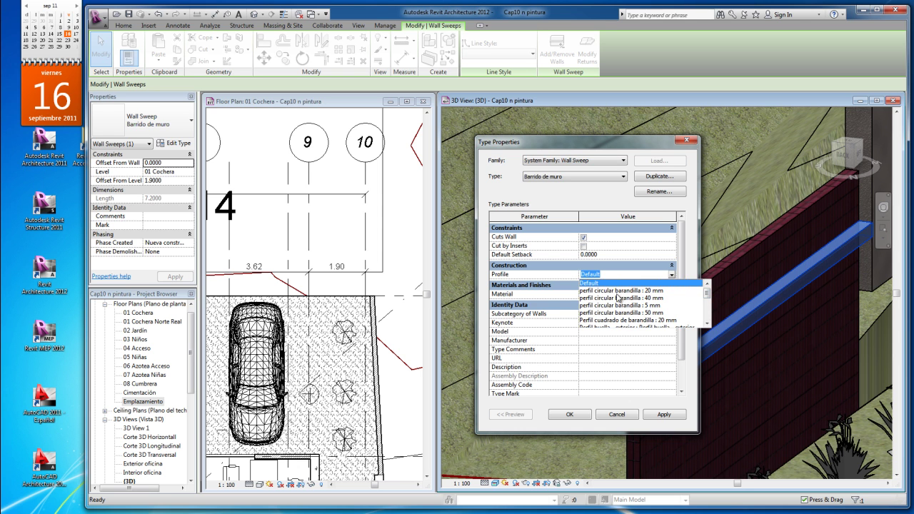
pyautogui.click(551, 303)
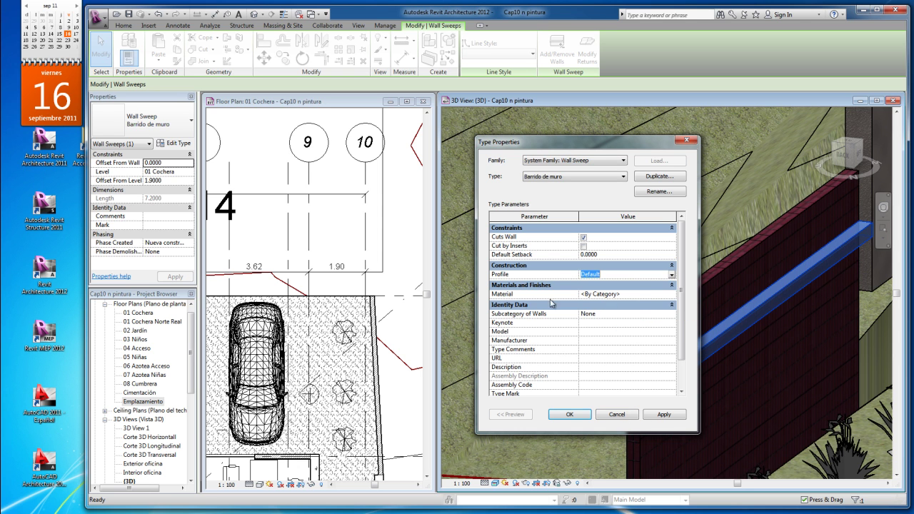
pyautogui.click(647, 294)
pyautogui.click(672, 294)
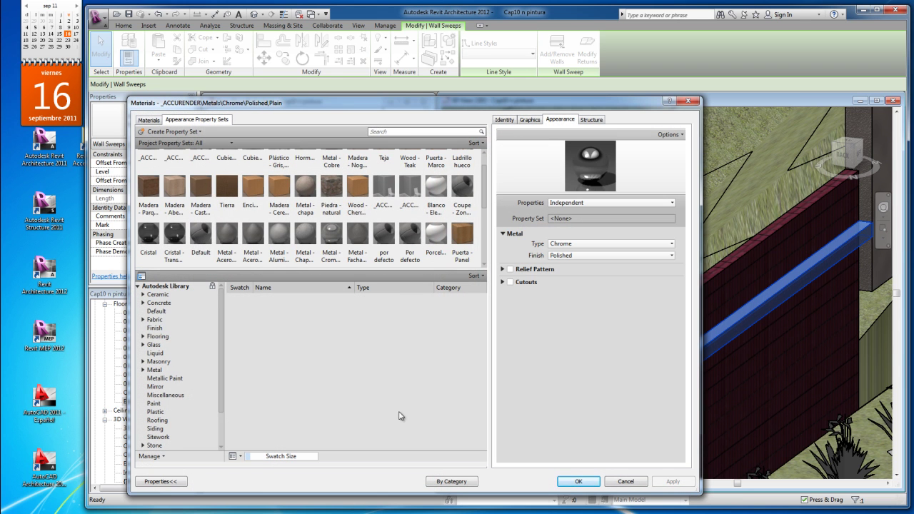
pyautogui.click(626, 481)
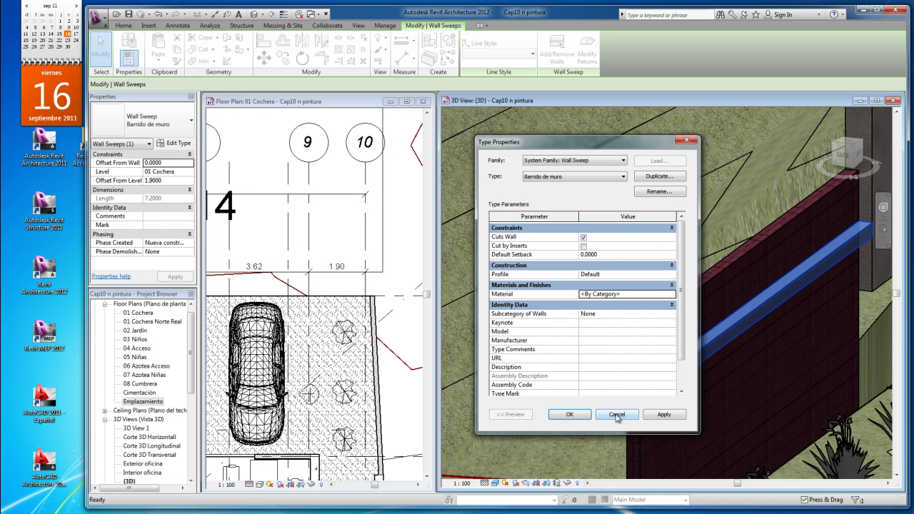
pyautogui.click(616, 415)
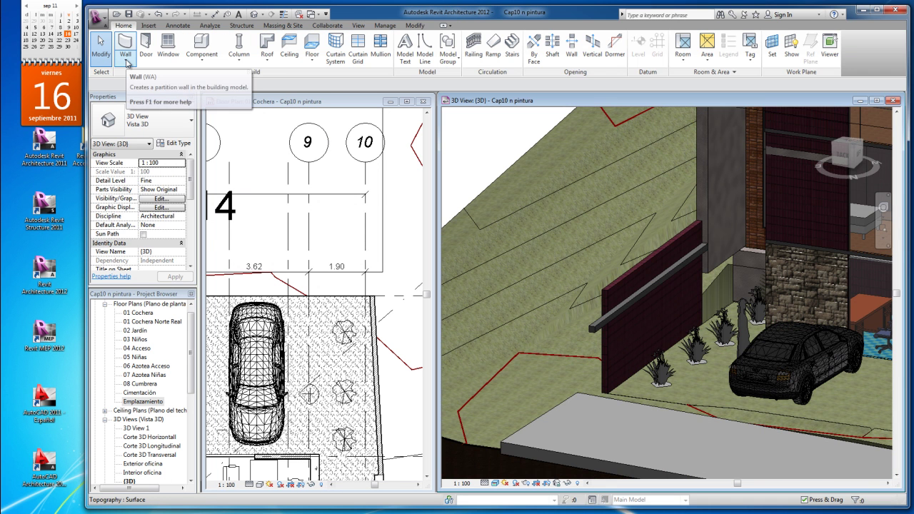
# - Cut a horizontal Telar reveal across the dark red garden wall
pyautogui.click(126, 62)
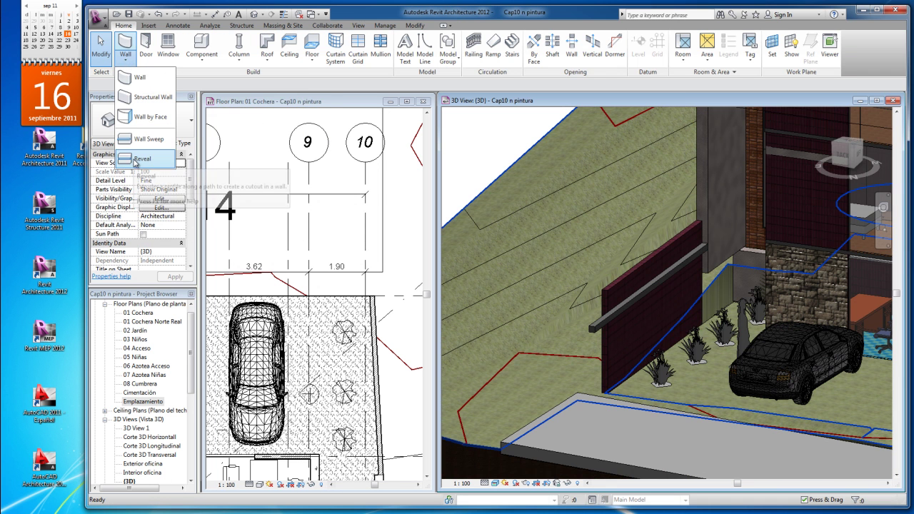
pyautogui.click(136, 158)
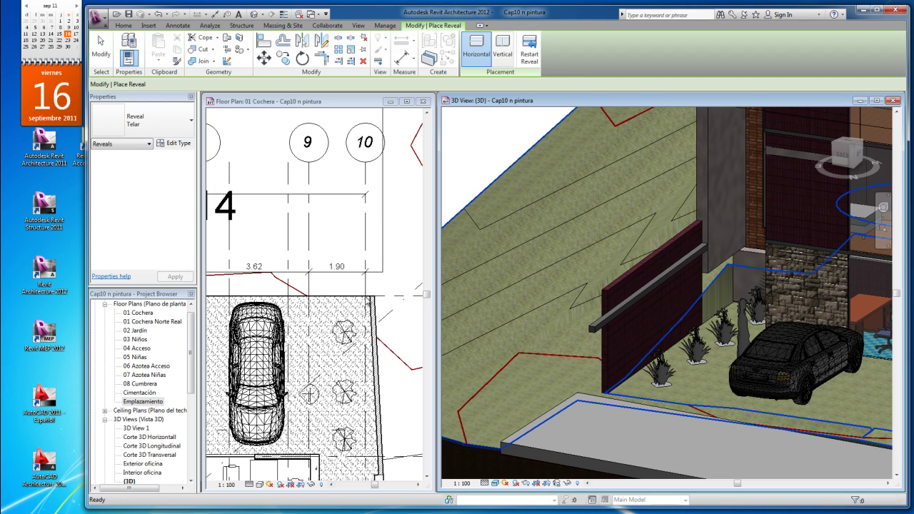
pyautogui.scroll(-2, 624, 229)
pyautogui.scroll(-2, 625, 229)
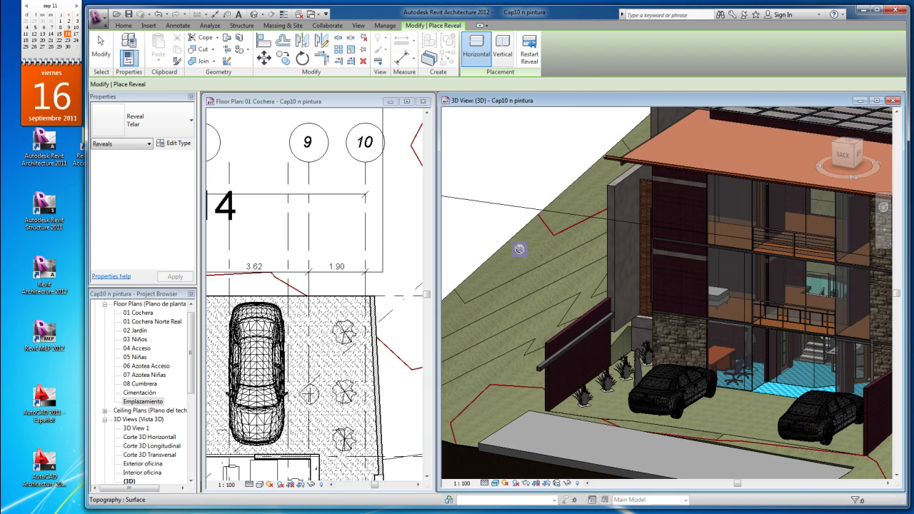
pyautogui.keyDown('shift'); pyautogui.moveTo(625, 228); pyautogui.dragTo(711, 344, button='middle'); pyautogui.keyUp('shift')
pyautogui.scroll(2, 711, 343)
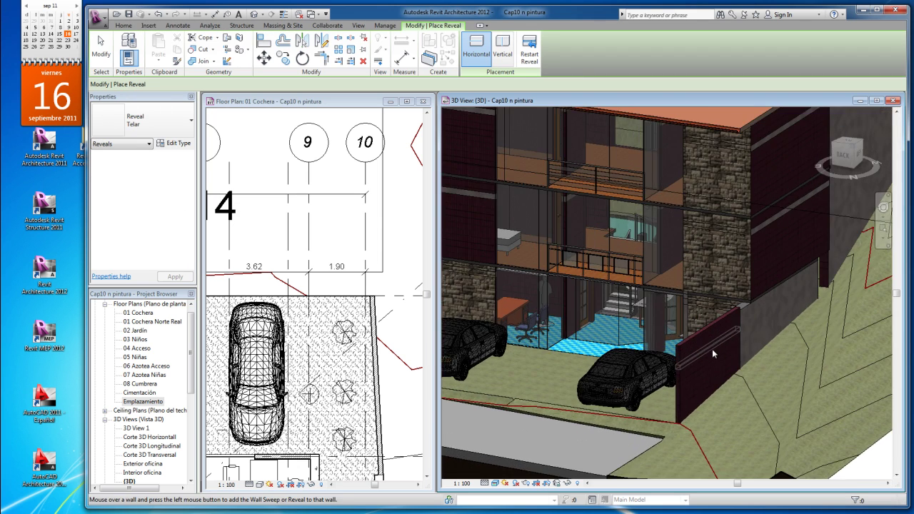
pyautogui.scroll(2, 712, 348)
pyautogui.click(712, 349)
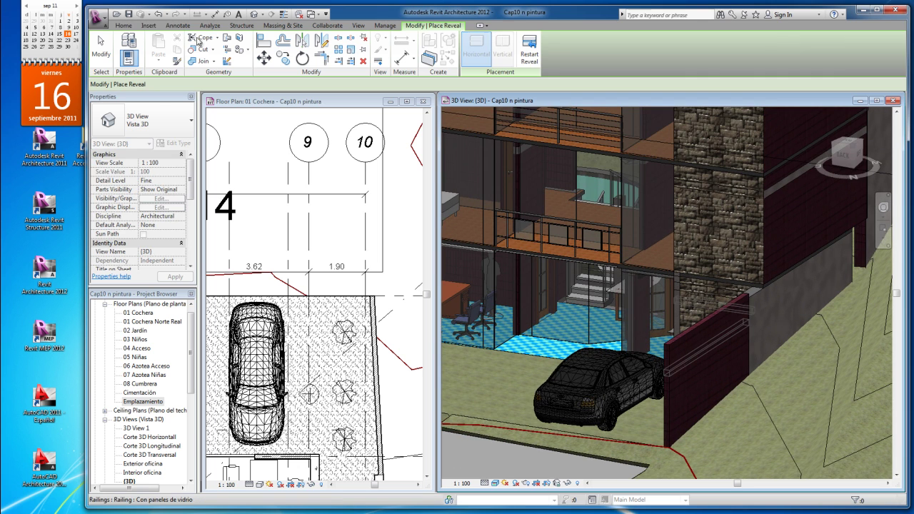
pyautogui.press('Escape')
pyautogui.scroll(2, 703, 356)
pyautogui.scroll(2, 704, 227)
pyautogui.scroll(2, 719, 142)
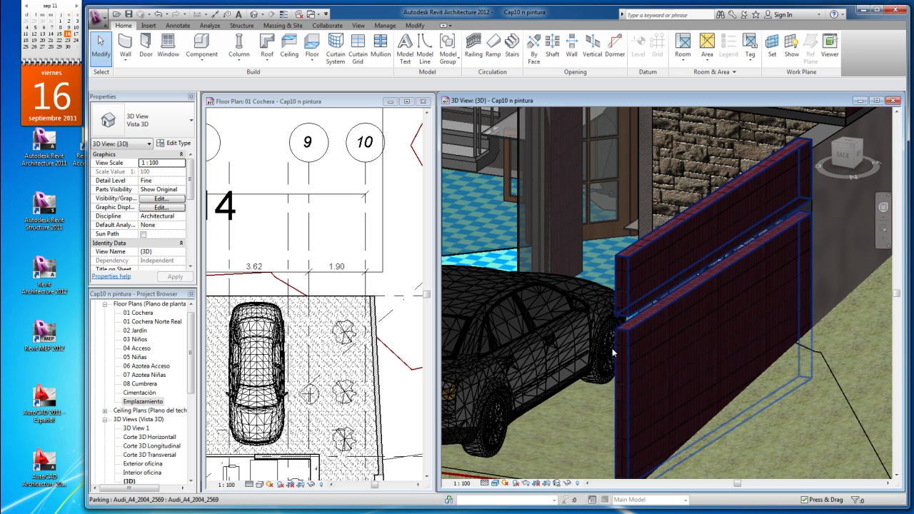
# - Set the garden-wall reveal's Offset From Wall to 0.07, keeping it 1.8 above 01 Cochera
pyautogui.click(664, 304)
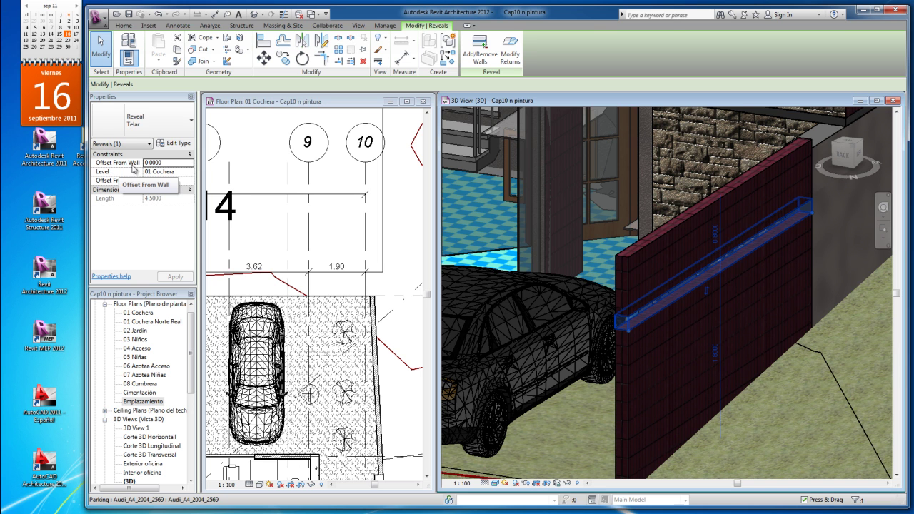
pyautogui.click(164, 165)
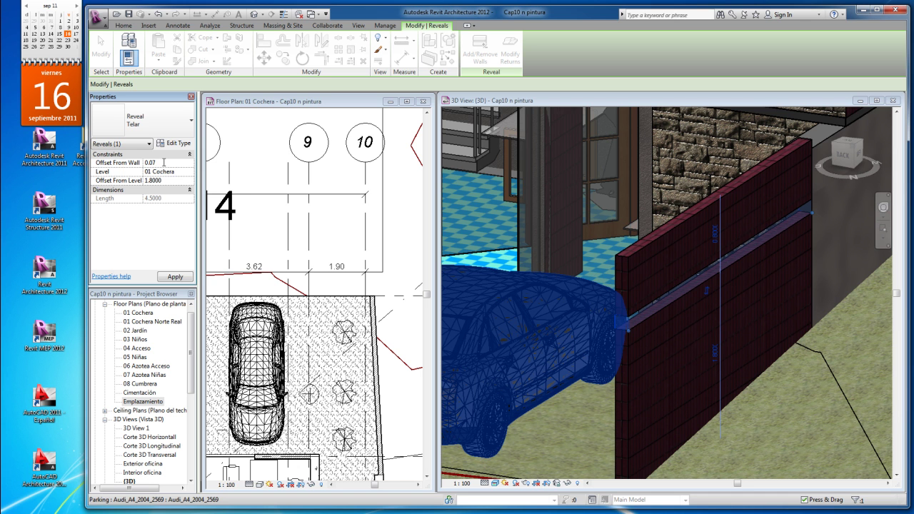
pyautogui.click(175, 277)
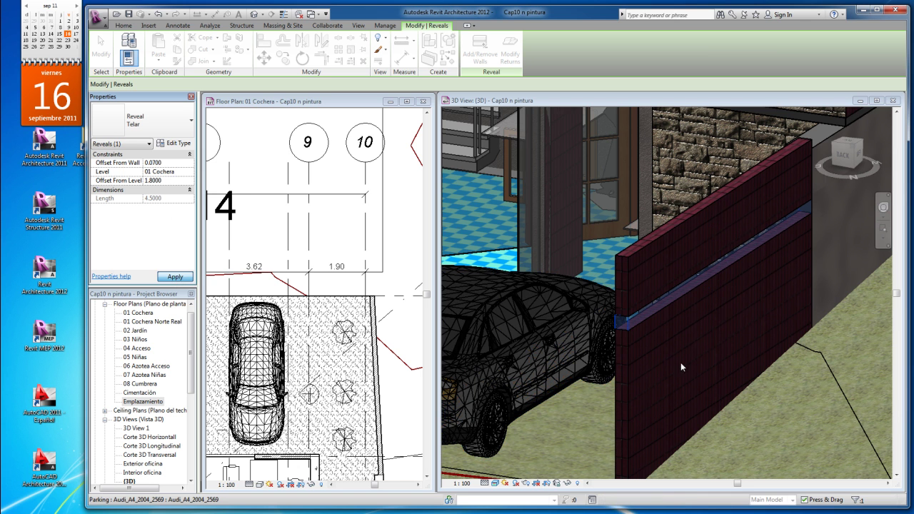
pyautogui.press('Escape')
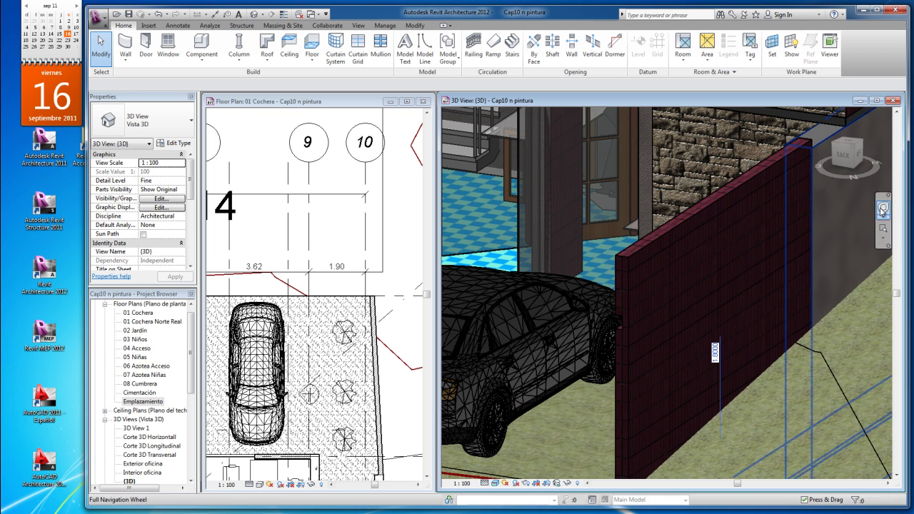
# - Orbit the 3D view with the SteeringWheel to bring the stone wall into close-up
pyautogui.click(883, 207)
pyautogui.click(637, 240)
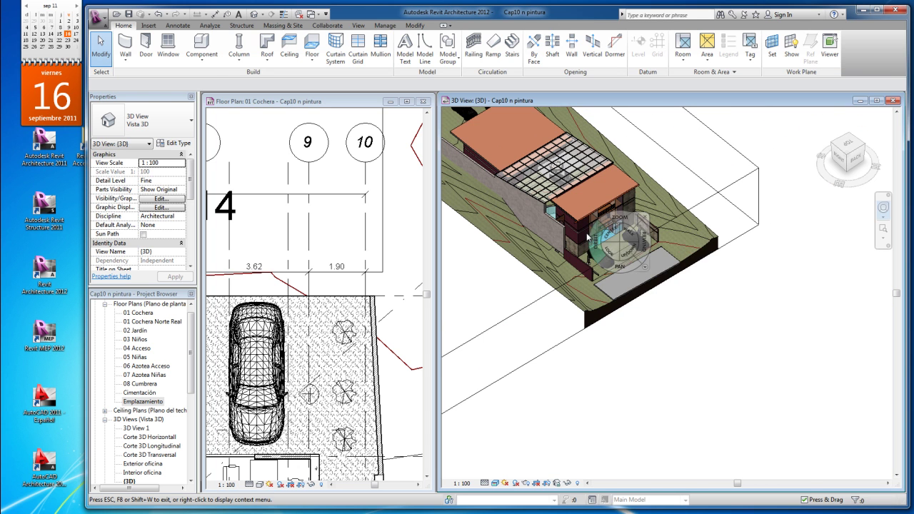
pyautogui.moveTo(656, 241)
pyautogui.mouseDown()
pyautogui.moveTo(659, 230)
pyautogui.moveTo(616, 214)
pyautogui.mouseUp()
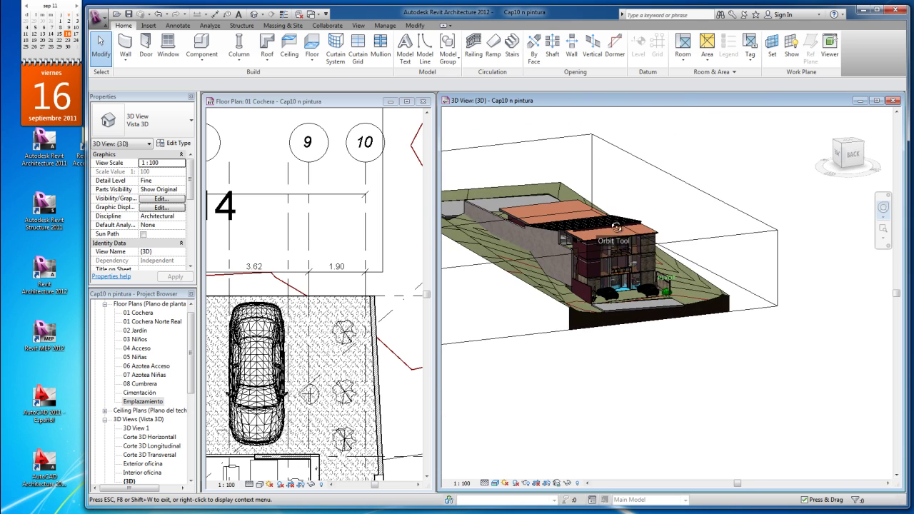
pyautogui.click(756, 274)
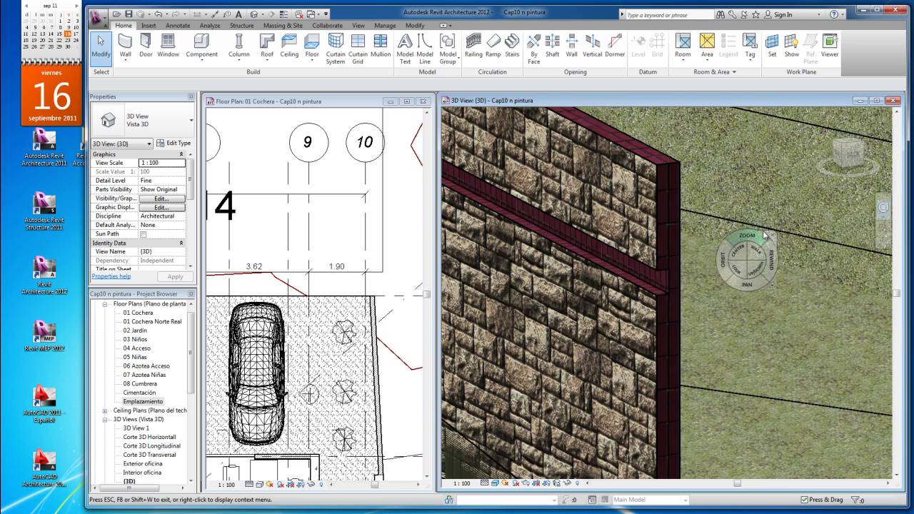
pyautogui.click(785, 255)
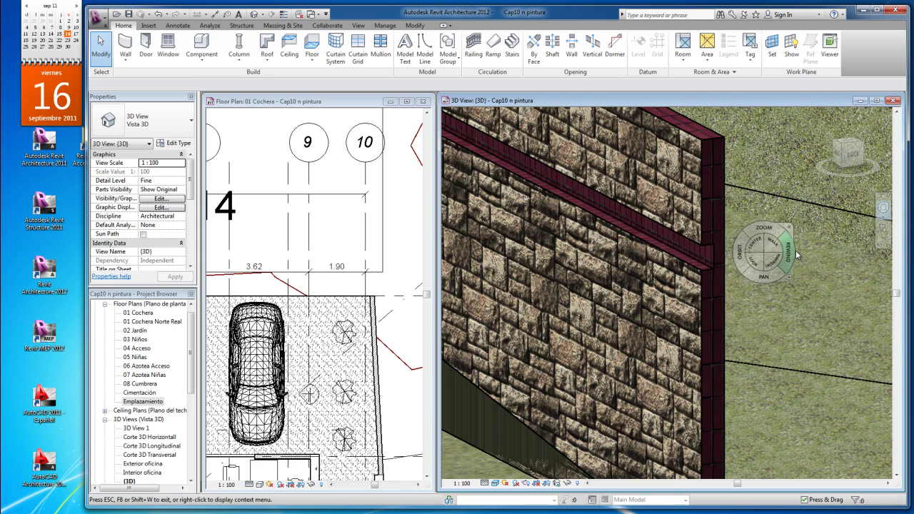
pyautogui.press('Escape')
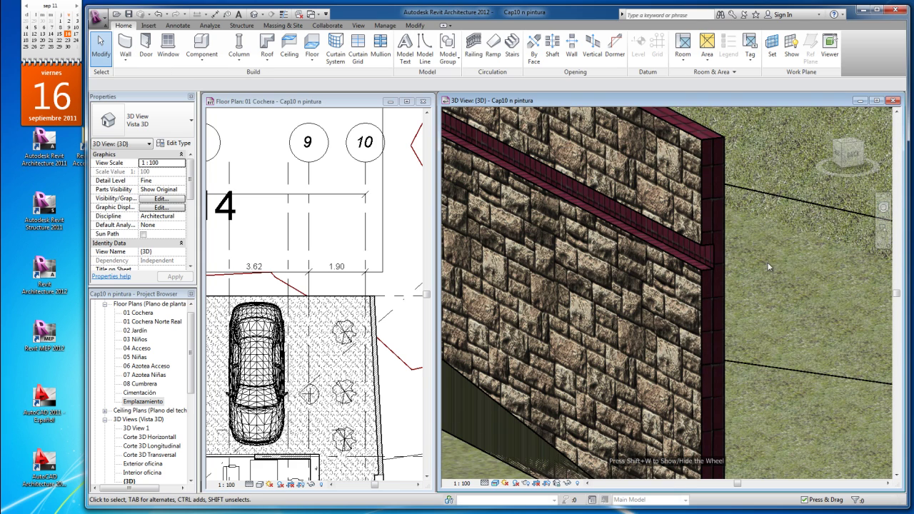
# - Drag the Telar reveal's end grip to shorten it from 4.50 to 2.74
pyautogui.click(713, 265)
pyautogui.moveTo(724, 270); pyautogui.dragTo(717, 262)
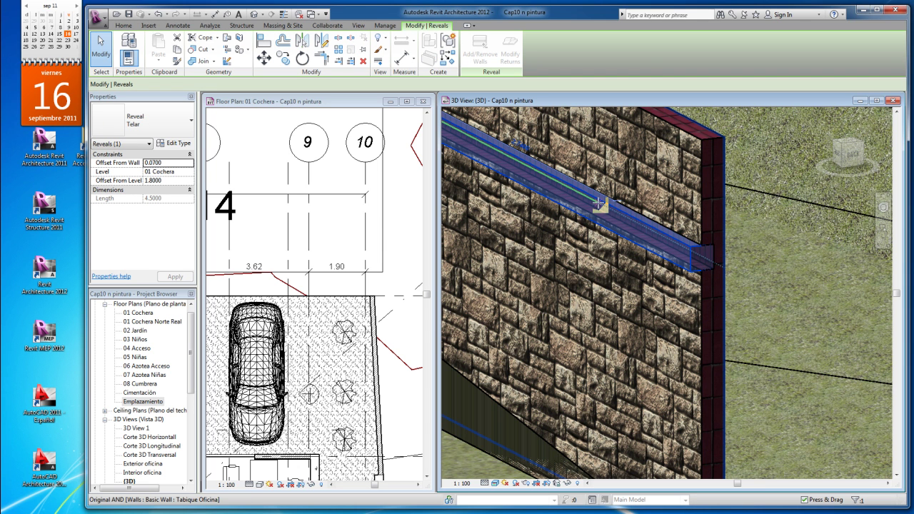
pyautogui.moveTo(654, 258)
pyautogui.keyDown('shift'); pyautogui.mouseDown(button='middle')
pyautogui.moveTo(759, 271)
pyautogui.moveTo(645, 229)
pyautogui.moveTo(627, 250)
pyautogui.mouseUp(button='middle'); pyautogui.keyUp('shift')
pyautogui.press('Escape')
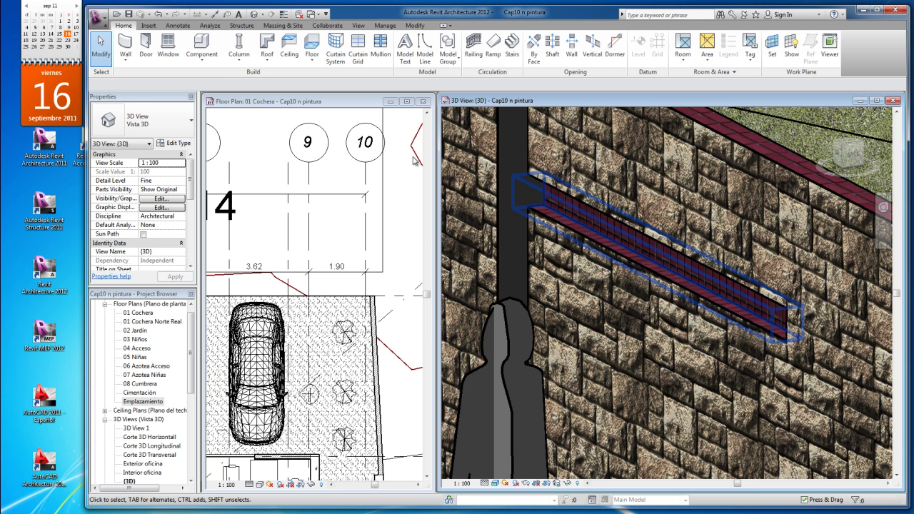
# - Zoom around the house model, then expand the Wall dropdown on the Home tab showing Reveal
pyautogui.scroll(-6, 761, 289)
pyautogui.scroll(-3, 761, 289)
pyautogui.scroll(2, 528, 189)
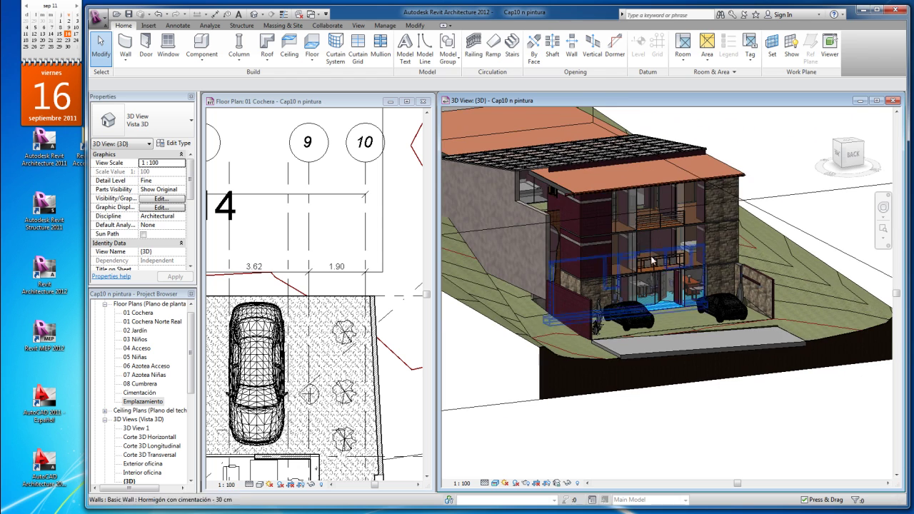
pyautogui.scroll(2, 548, 193)
pyautogui.scroll(3, 548, 193)
pyautogui.scroll(2, 549, 193)
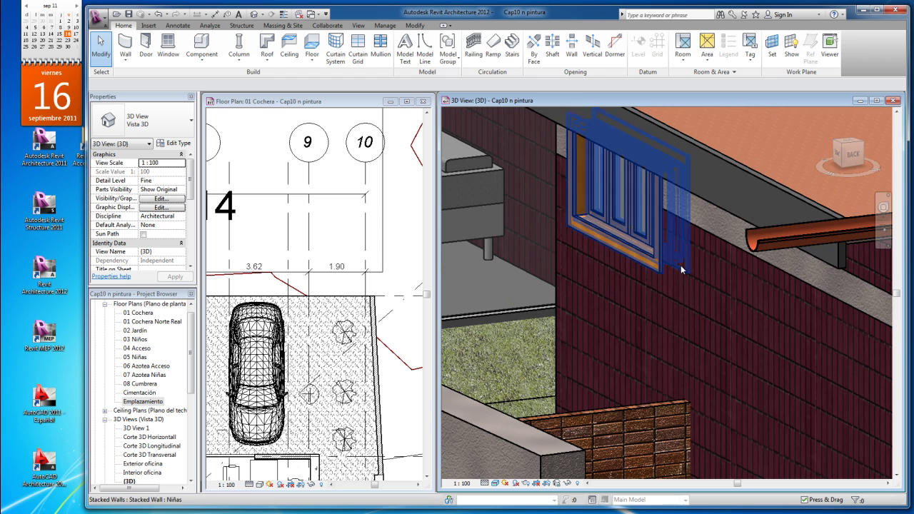
pyautogui.scroll(-3, 619, 249)
pyautogui.scroll(2, 548, 244)
pyautogui.scroll(-1, 547, 243)
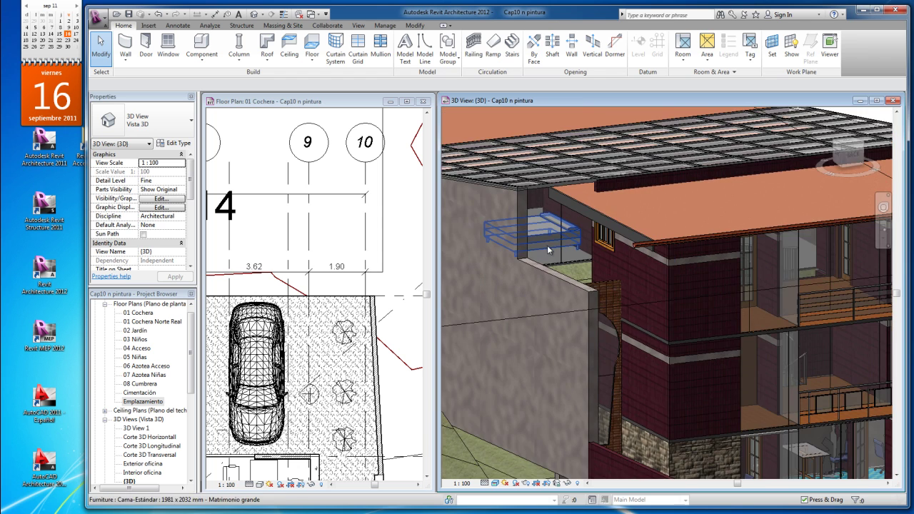
pyautogui.scroll(-2, 547, 244)
pyautogui.scroll(-1, 547, 243)
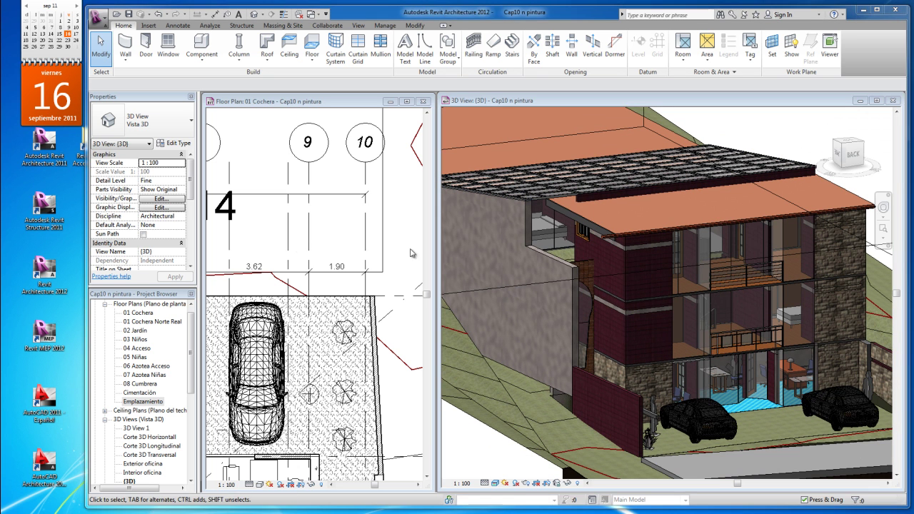
pyautogui.click(125, 57)
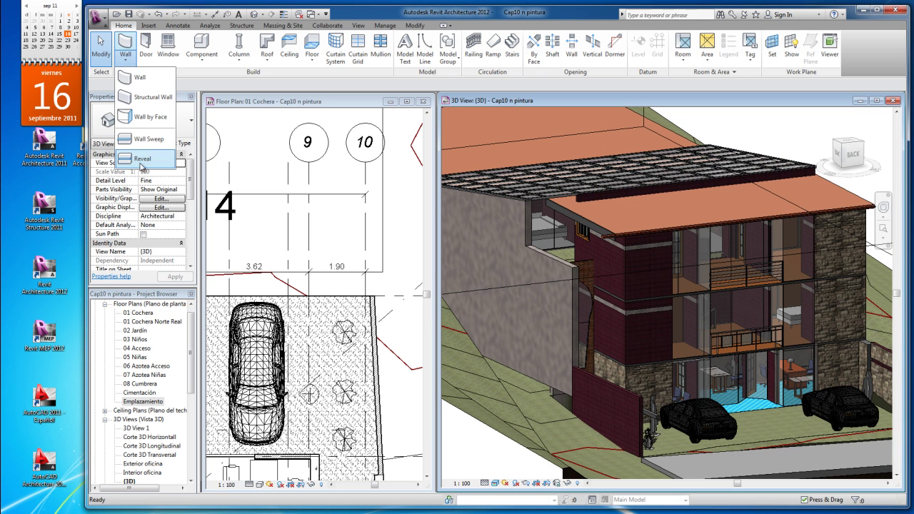
# - Place a vertical Telar reveal on the stone corner and stretch its top upward to 4.28
pyautogui.click(141, 160)
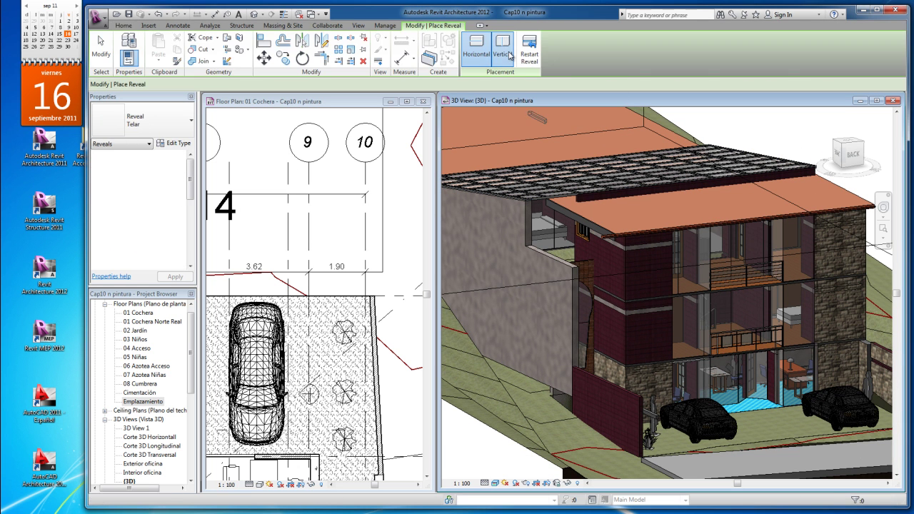
pyautogui.click(503, 54)
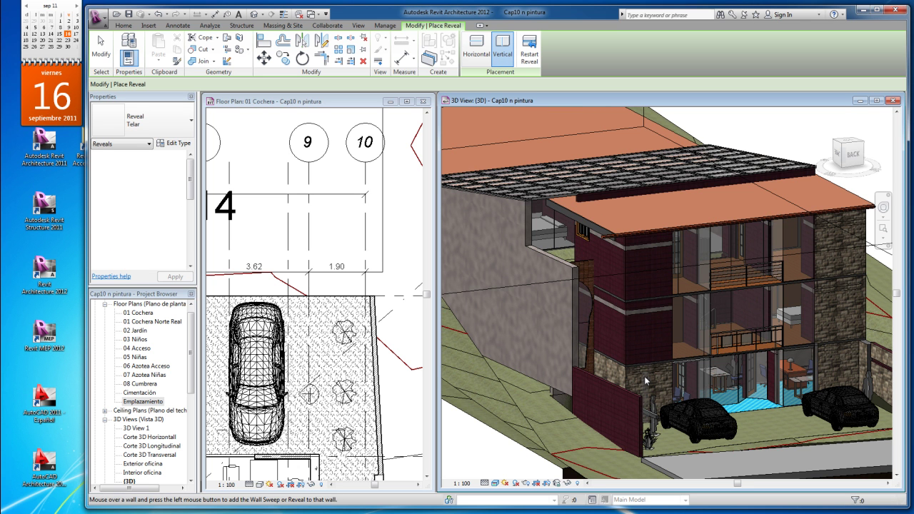
pyautogui.press('Escape')
pyautogui.scroll(5, 641, 382)
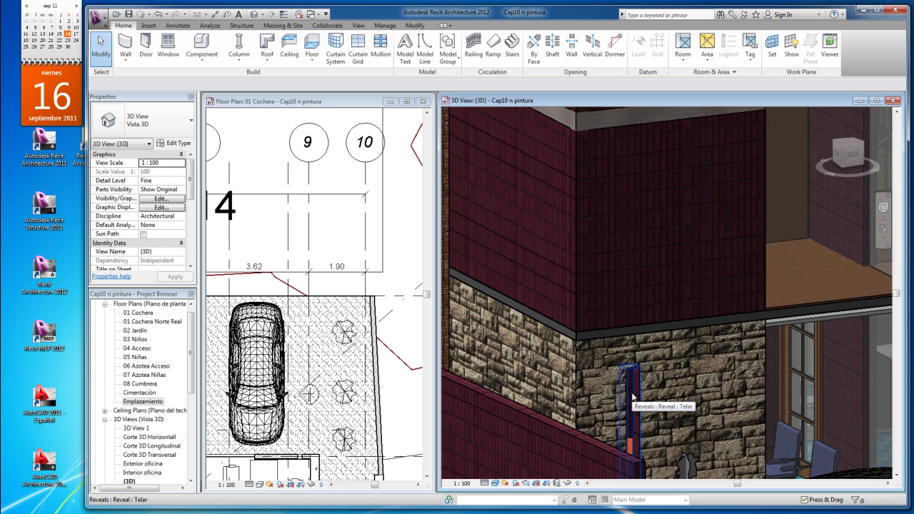
pyautogui.click(631, 392)
pyautogui.moveTo(628, 365)
pyautogui.mouseDown()
pyautogui.moveTo(622, 173)
pyautogui.moveTo(623, 182)
pyautogui.mouseUp()
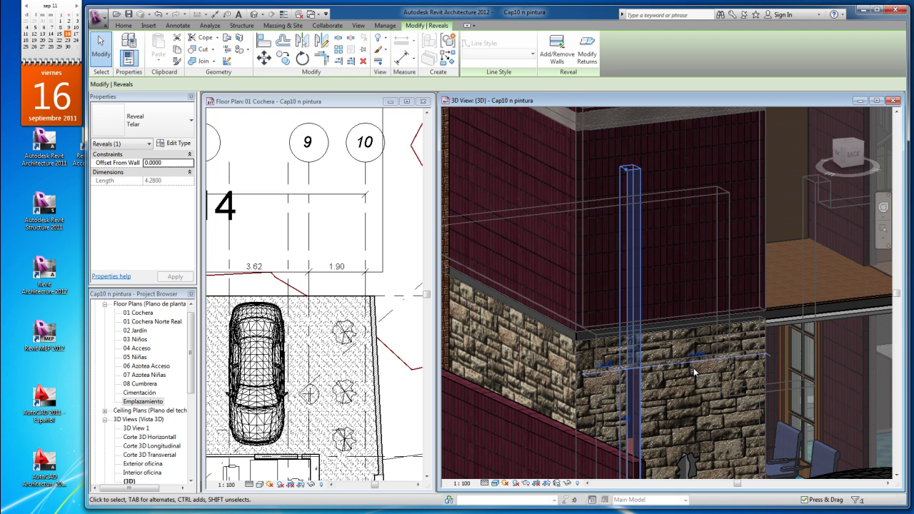
pyautogui.scroll(-3, 693, 361)
pyautogui.click(102, 52)
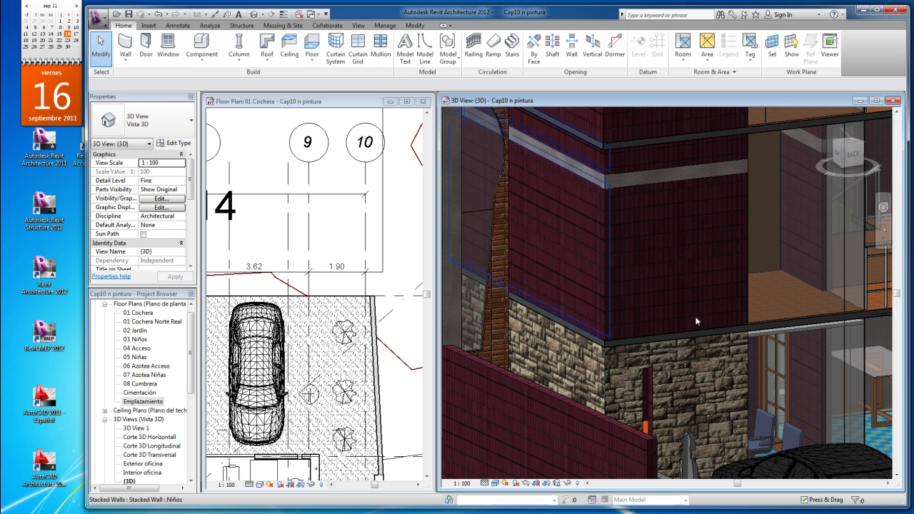
# - Reselect the vertical reveal to check its length, then clear the selection
pyautogui.scroll(2, 662, 262)
pyautogui.scroll(-1, 651, 388)
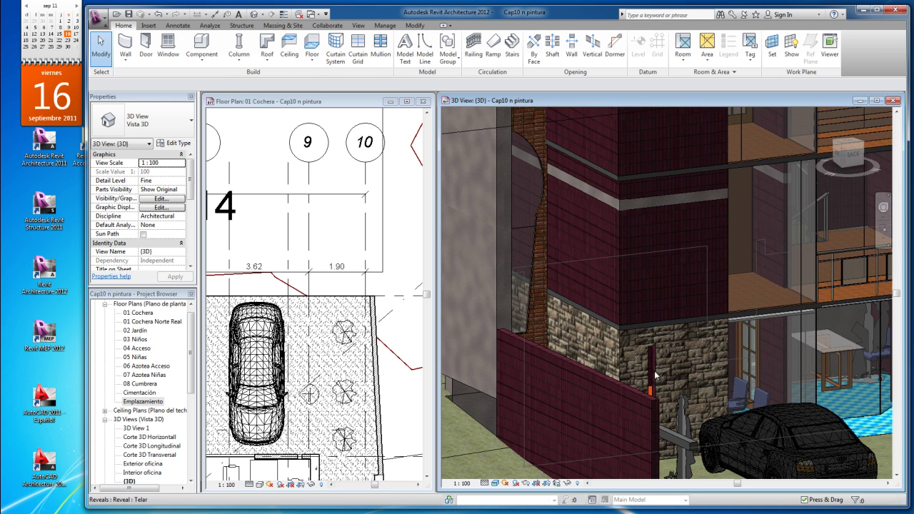
pyautogui.click(653, 374)
pyautogui.scroll(1, 679, 295)
pyautogui.scroll(1, 679, 295)
pyautogui.scroll(1, 674, 286)
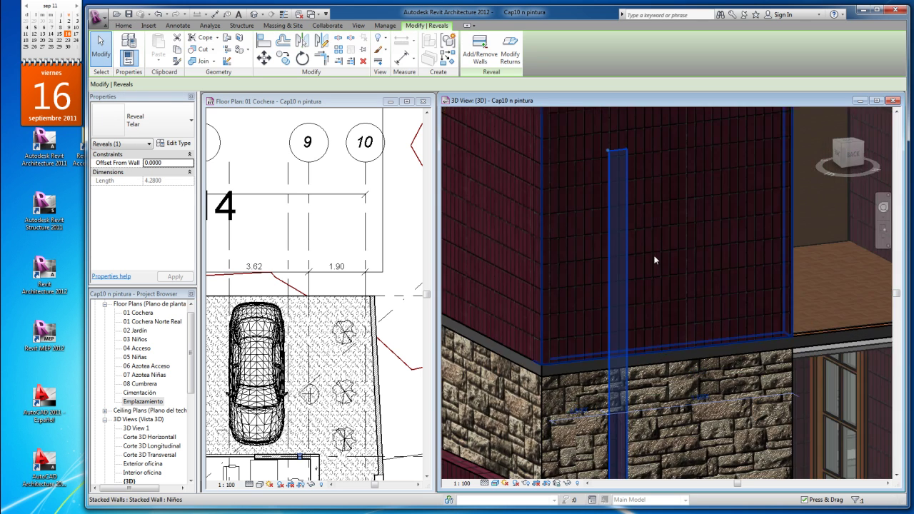
pyautogui.scroll(-2, 642, 186)
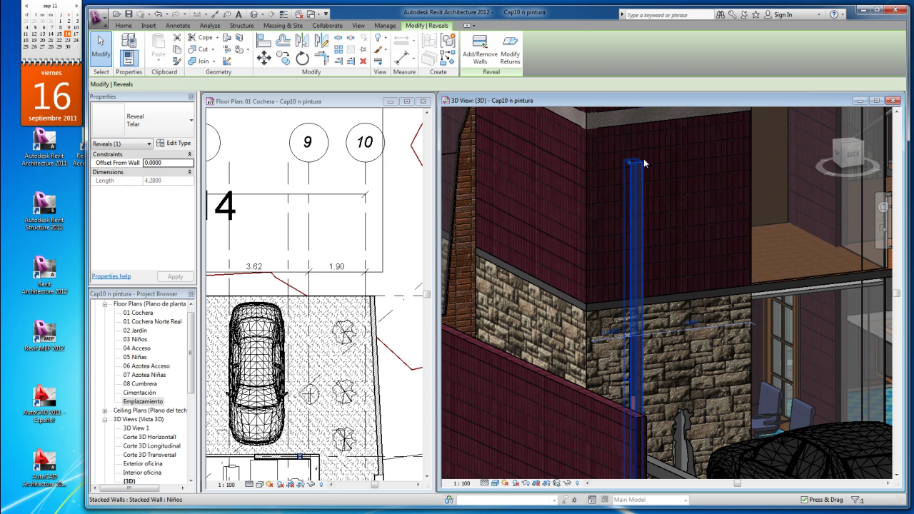
pyautogui.click(706, 232)
pyautogui.press('Escape')
pyautogui.scroll(-1, 718, 342)
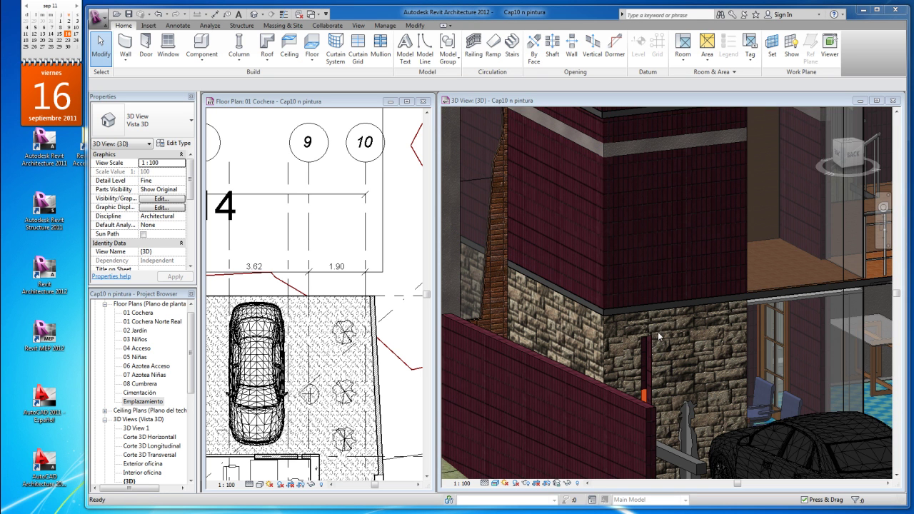
# - Start another Wall Reveal placement, zoom in, then cancel it
pyautogui.click(125, 61)
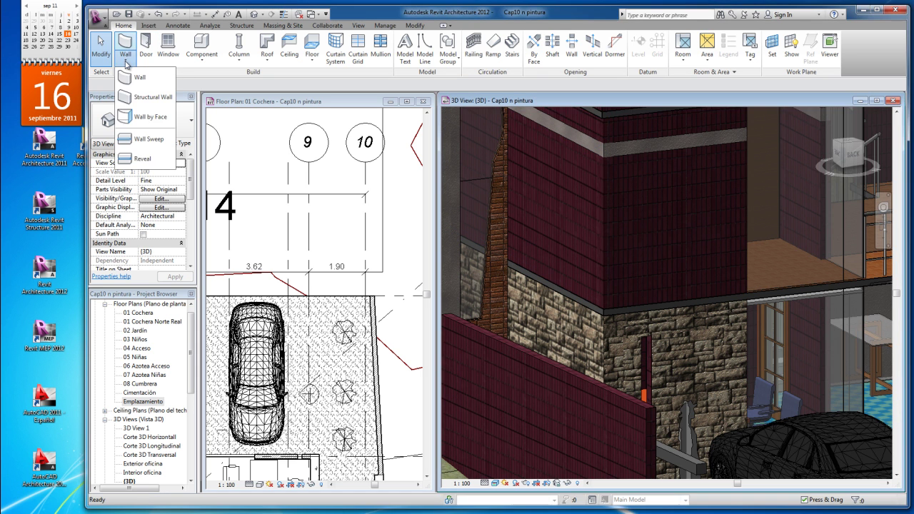
pyautogui.click(143, 160)
pyautogui.scroll(3, 644, 330)
pyautogui.scroll(2, 646, 341)
pyautogui.scroll(1, 647, 341)
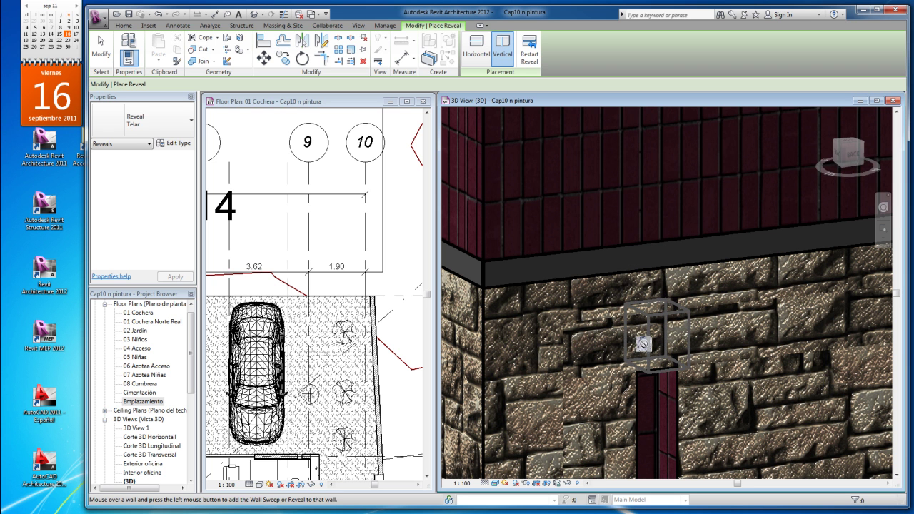
pyautogui.press('Escape')
pyautogui.press('Escape')
# - Orbit to the building corner and select the stacked wall carrying the vertical reveal
pyautogui.click(124, 26)
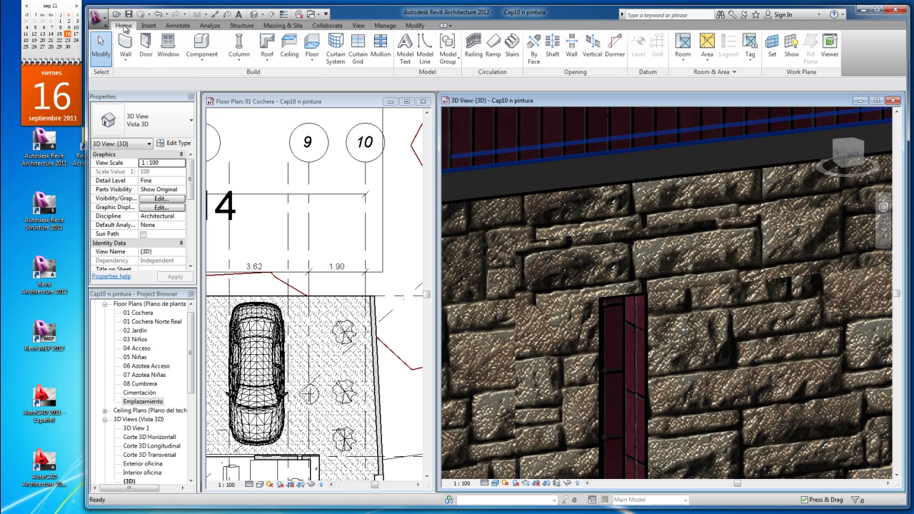
pyautogui.click(125, 63)
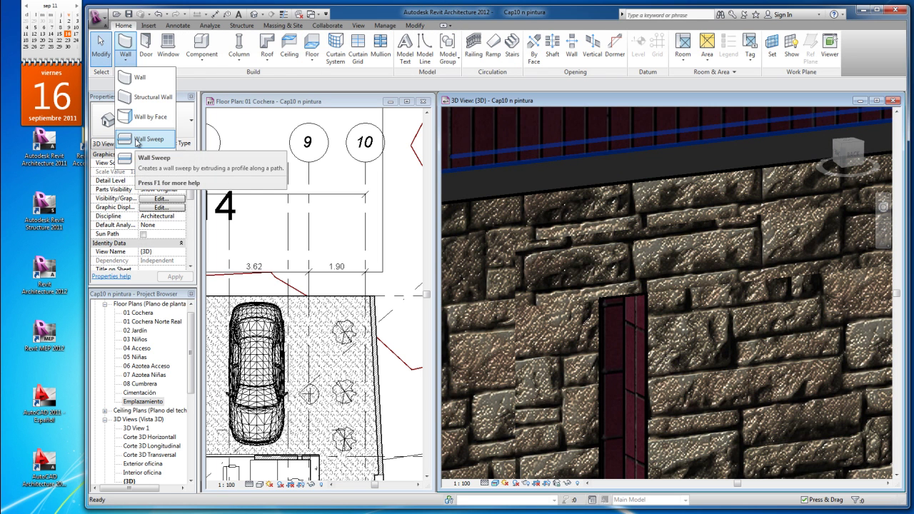
pyautogui.click(486, 141)
pyautogui.keyDown('shift'); pyautogui.moveTo(486, 142); pyautogui.dragTo(610, 231, button='middle'); pyautogui.keyUp('shift')
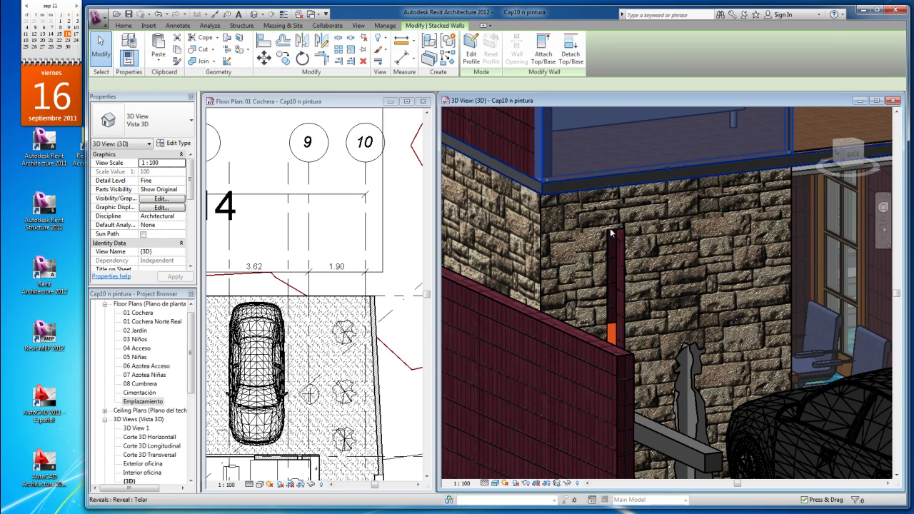
pyautogui.click(610, 230)
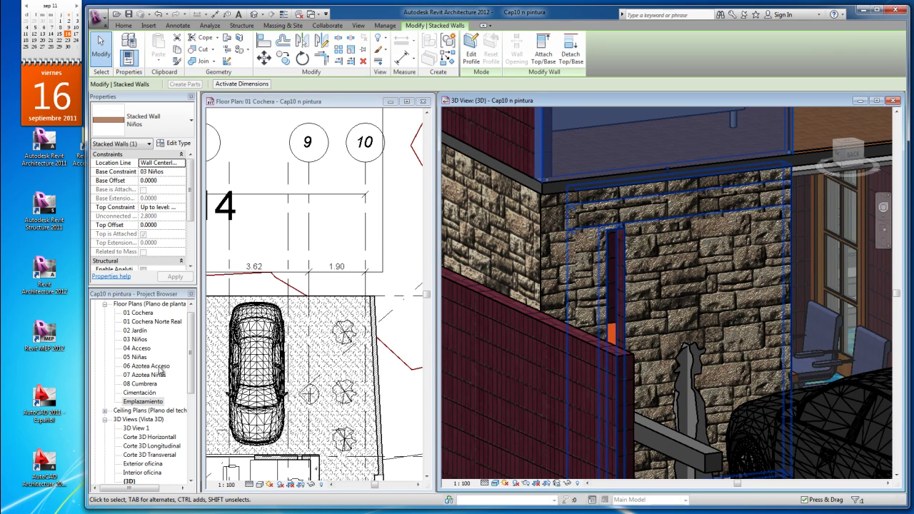
pyautogui.moveTo(191, 376); pyautogui.dragTo(191, 407)
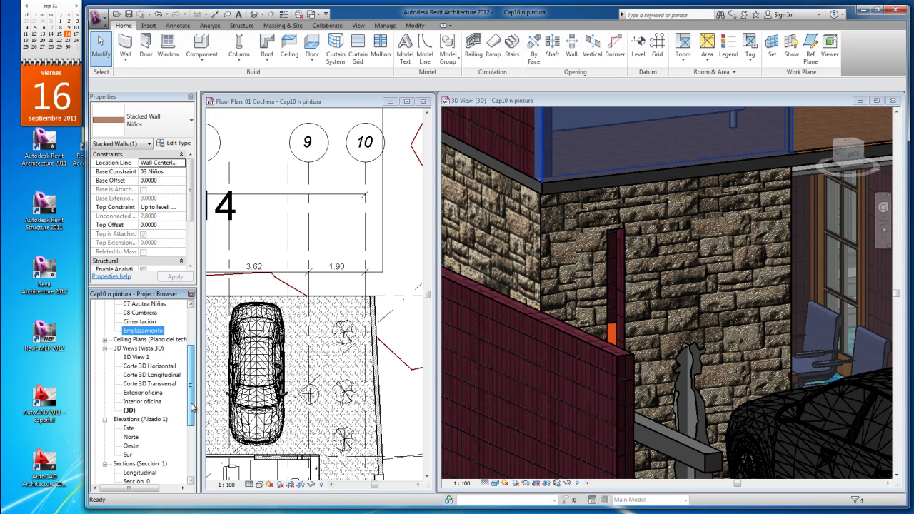
# - Switch to the Norte elevation and inspect the stacked wall there
pyautogui.doubleClick(131, 437)
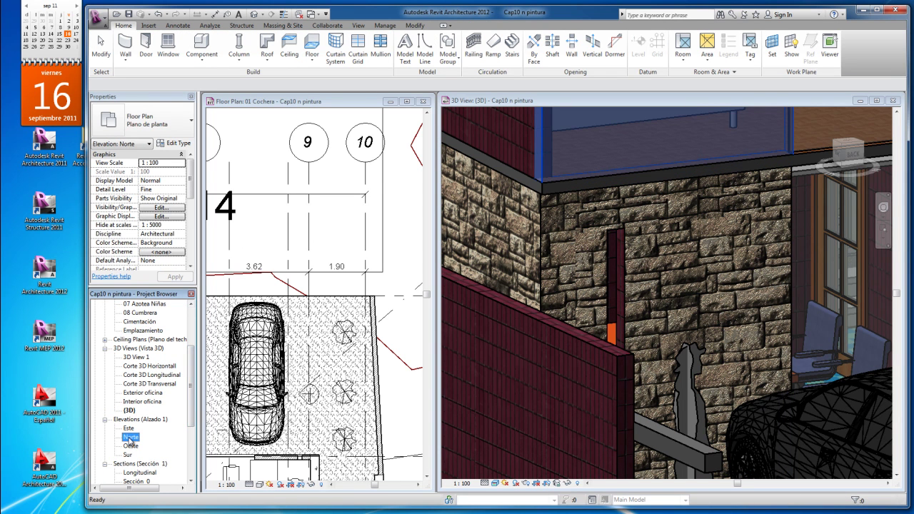
pyautogui.click(497, 305)
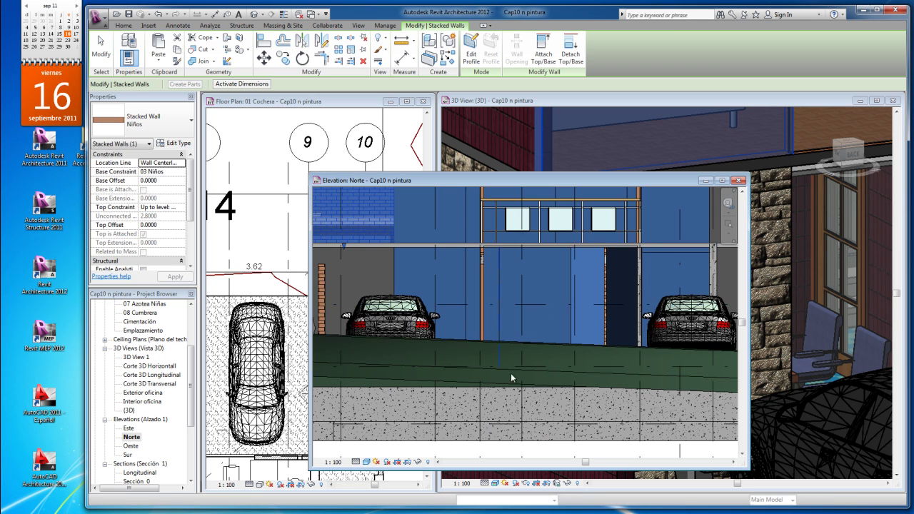
pyautogui.scroll(-2, 509, 373)
pyautogui.scroll(3, 406, 306)
pyautogui.scroll(1, 406, 305)
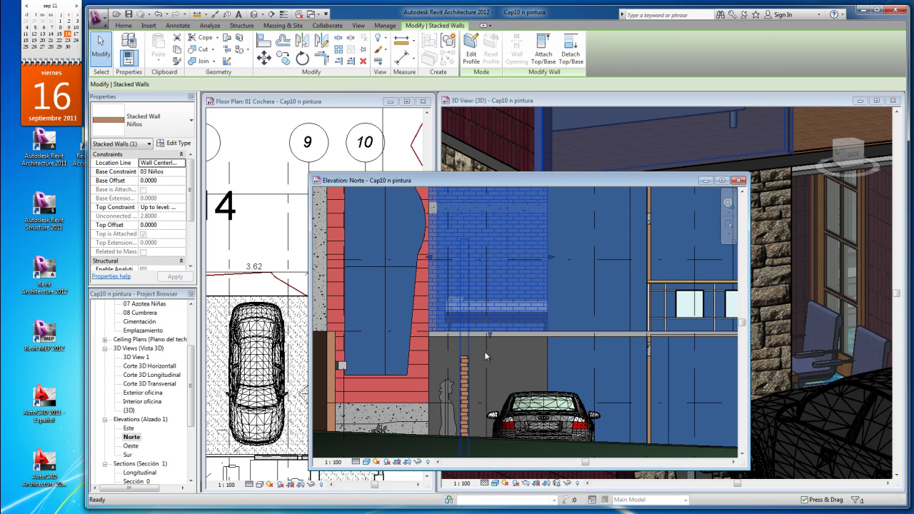
pyautogui.press('Escape')
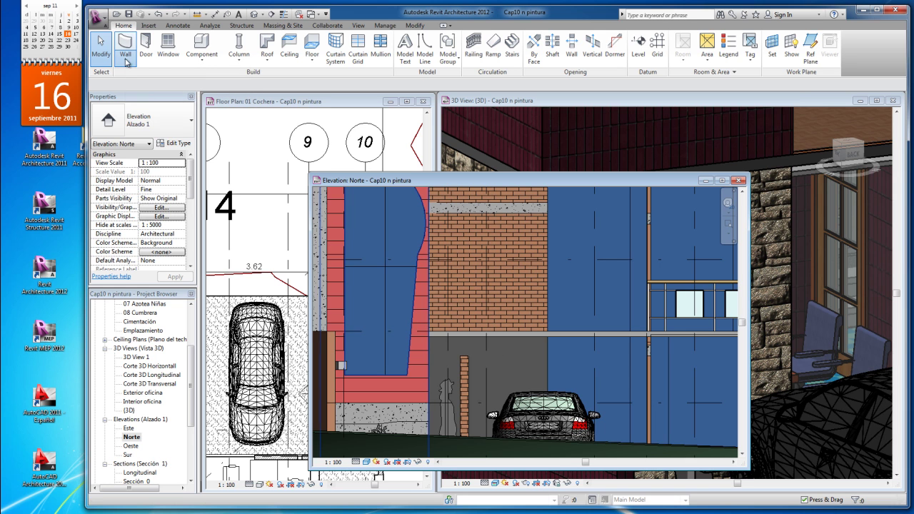
# - Place a new Wall Reveal on the stone wall above the brick column
pyautogui.click(125, 62)
pyautogui.click(140, 160)
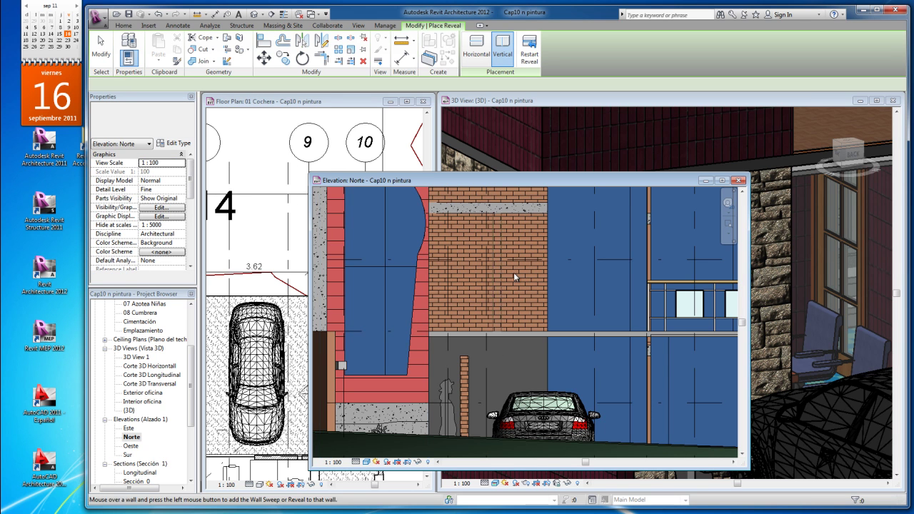
pyautogui.scroll(3, 476, 364)
pyautogui.scroll(2, 475, 360)
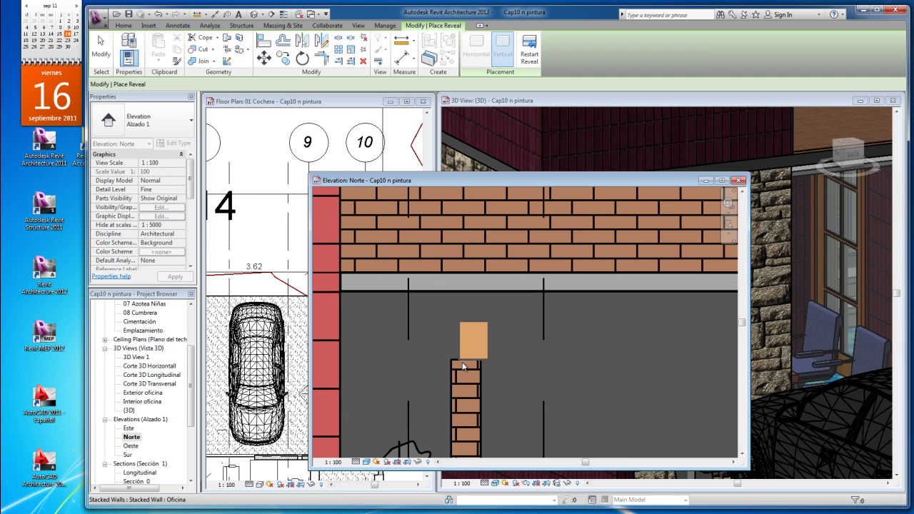
pyautogui.press('Escape')
pyautogui.scroll(3, 442, 351)
# - Drag the new reveal slightly left so it sits over the brick column
pyautogui.click(442, 331)
pyautogui.moveTo(441, 331)
pyautogui.mouseDown()
pyautogui.moveTo(419, 335)
pyautogui.moveTo(427, 340)
pyautogui.mouseUp()
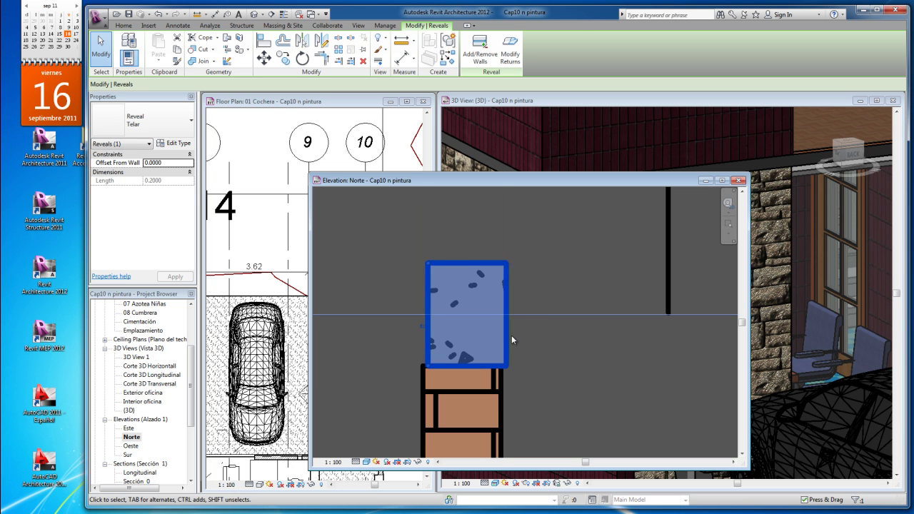
pyautogui.scroll(1, 419, 341)
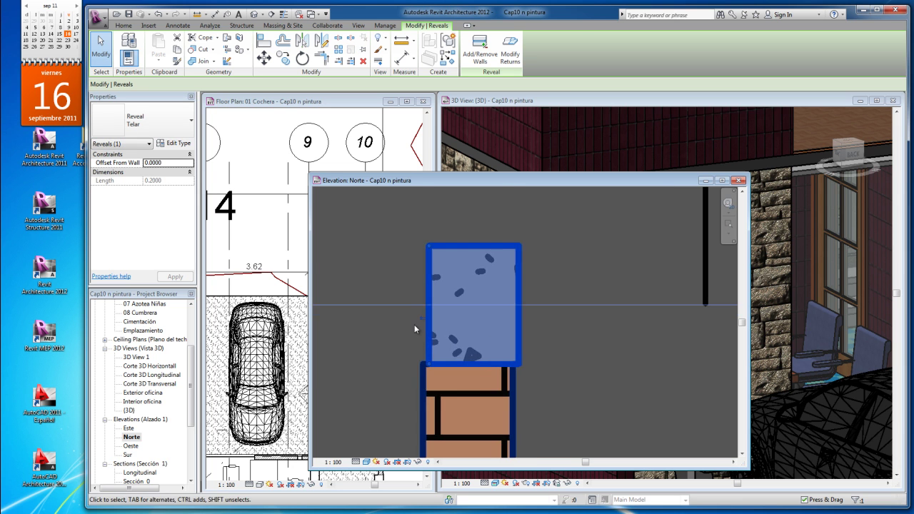
pyautogui.press('Escape')
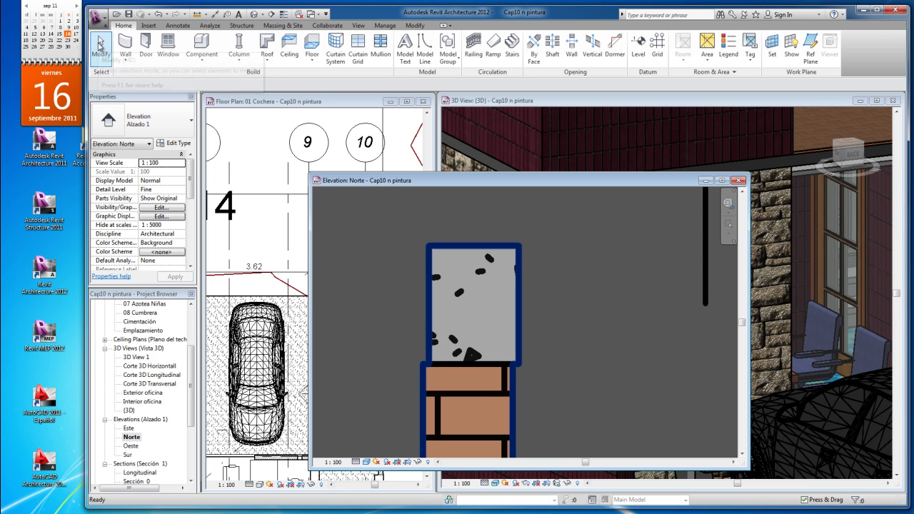
# - Use Modify > Align to make the brick column flush with the reveal's left edge
pyautogui.click(414, 26)
pyautogui.click(264, 41)
pyautogui.scroll(-2, 429, 410)
pyautogui.click(432, 330)
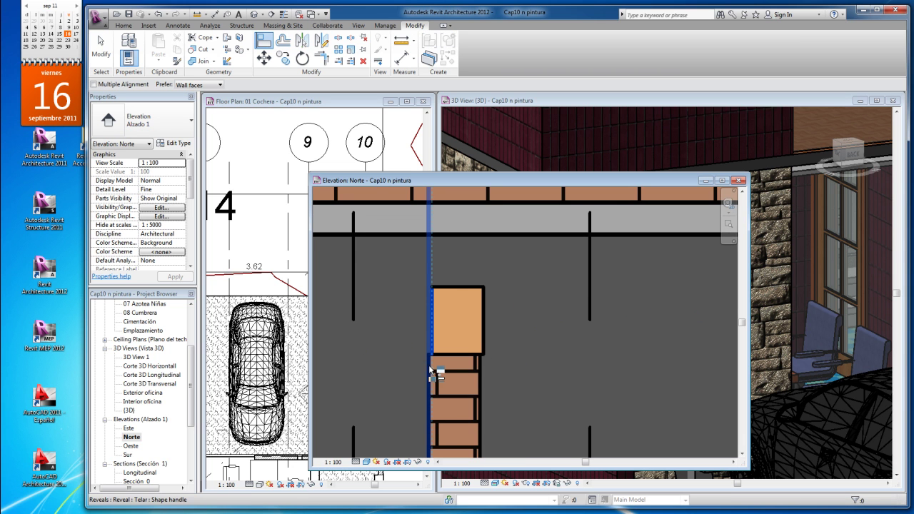
pyautogui.click(433, 359)
pyautogui.scroll(-2, 446, 325)
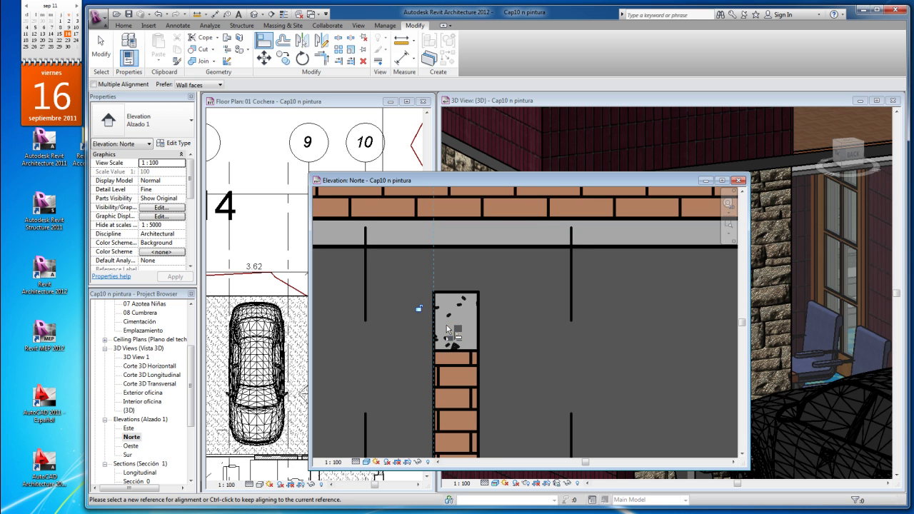
pyautogui.scroll(2, 463, 289)
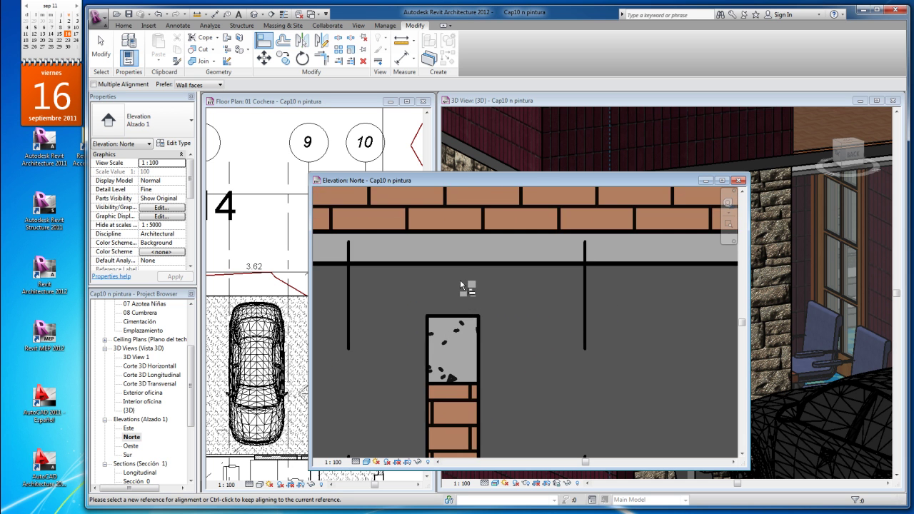
pyautogui.scroll(-5, 505, 354)
pyautogui.press('Escape')
pyautogui.press('Escape')
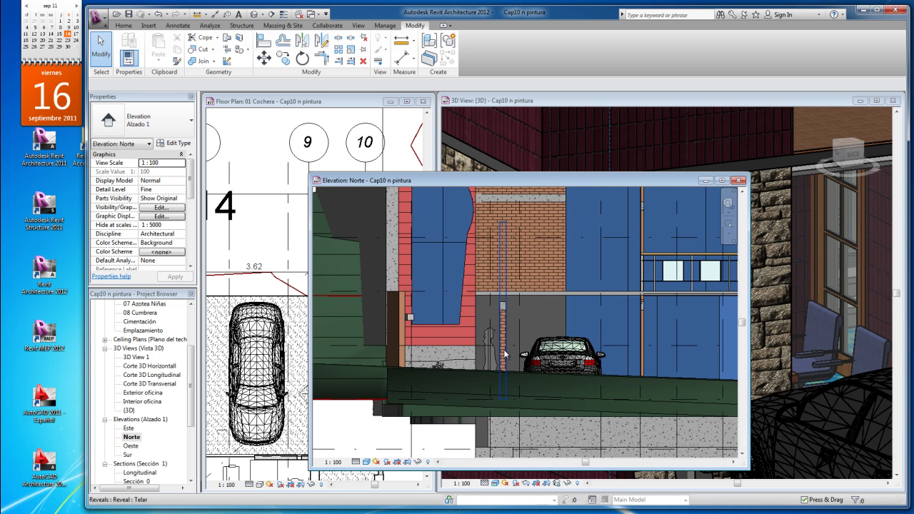
# - Stretch the reveal's end up to meet the floor slab
pyautogui.scroll(-2, 505, 354)
pyautogui.scroll(-1, 504, 354)
pyautogui.scroll(2, 504, 353)
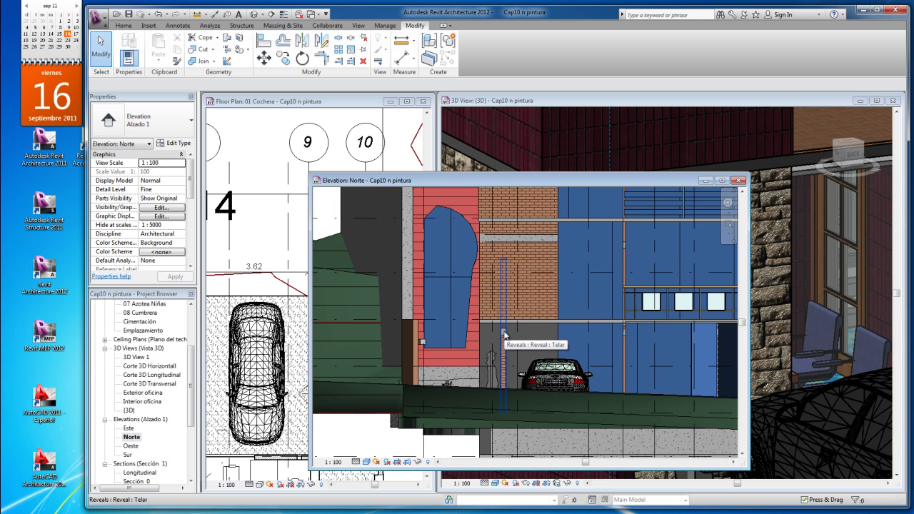
pyautogui.click(504, 334)
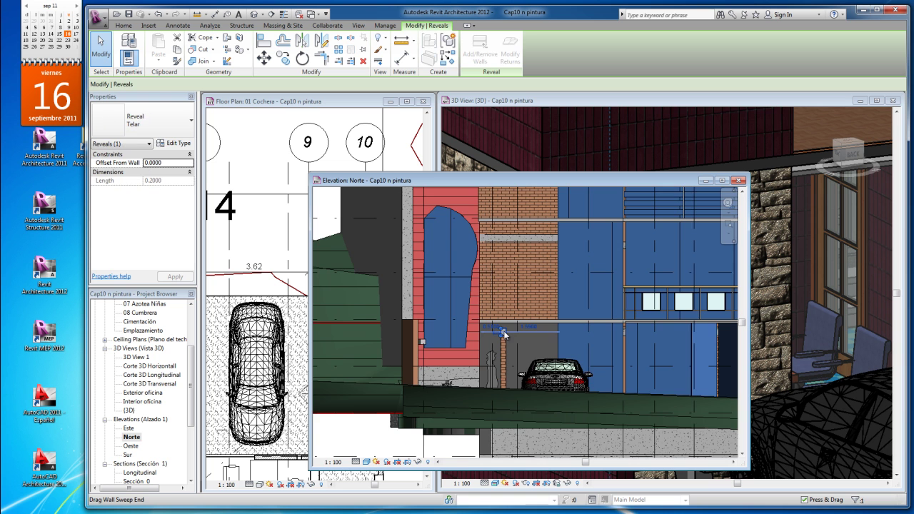
pyautogui.scroll(1, 504, 334)
pyautogui.scroll(2, 504, 334)
pyautogui.scroll(3, 504, 334)
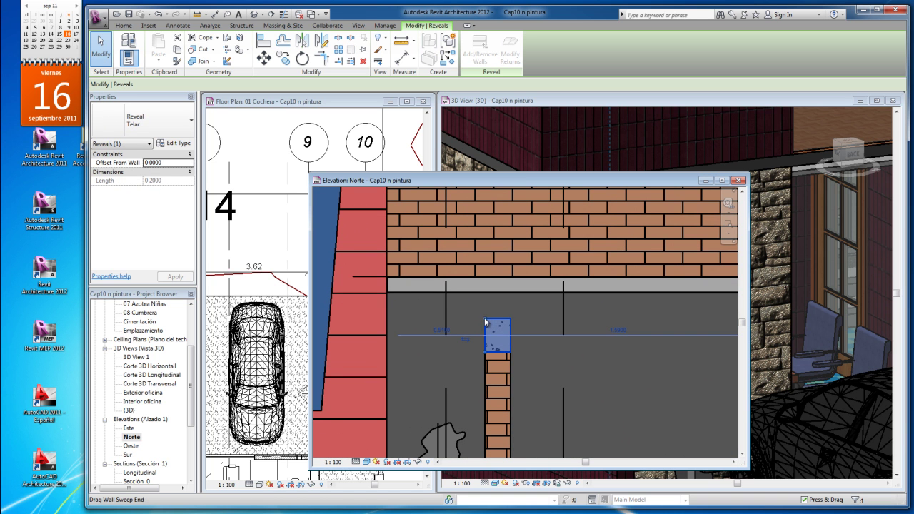
pyautogui.moveTo(486, 322); pyautogui.dragTo(489, 293)
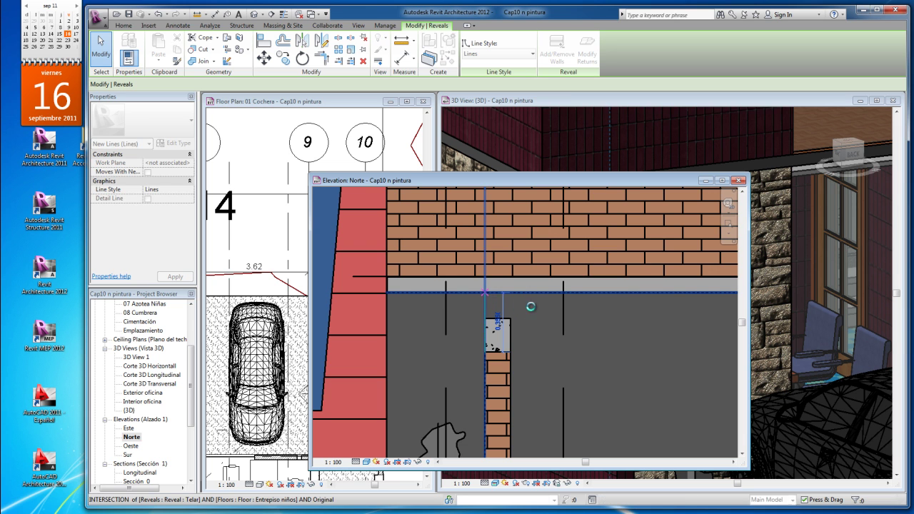
pyautogui.press('Escape')
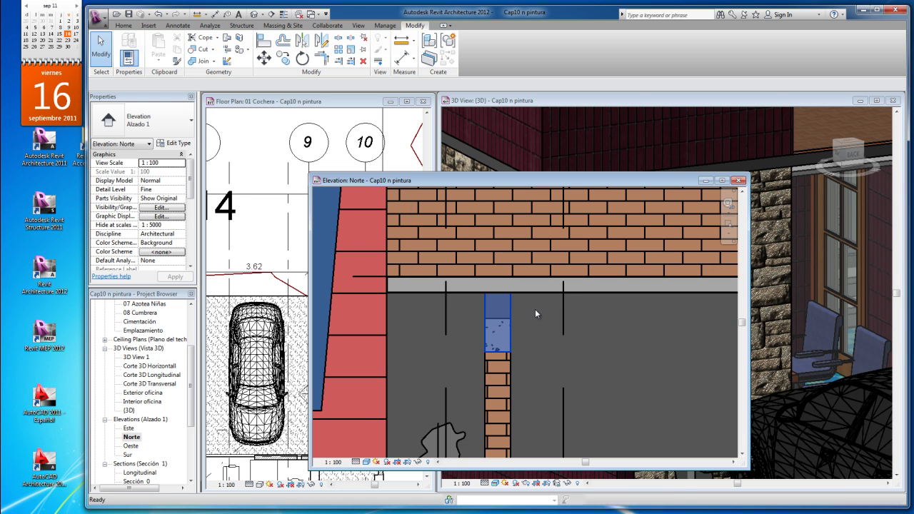
pyautogui.scroll(1, 535, 309)
pyautogui.scroll(1, 535, 309)
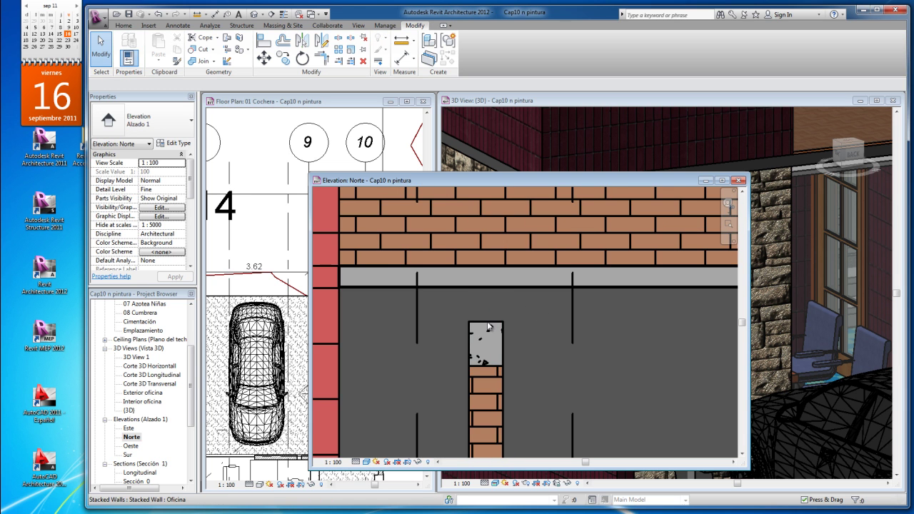
pyautogui.click(487, 324)
pyautogui.press('Escape')
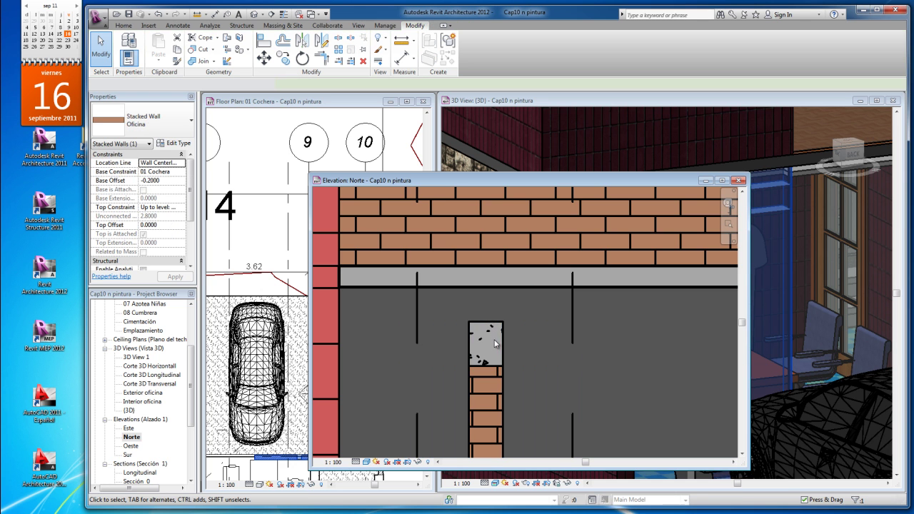
pyautogui.click(502, 341)
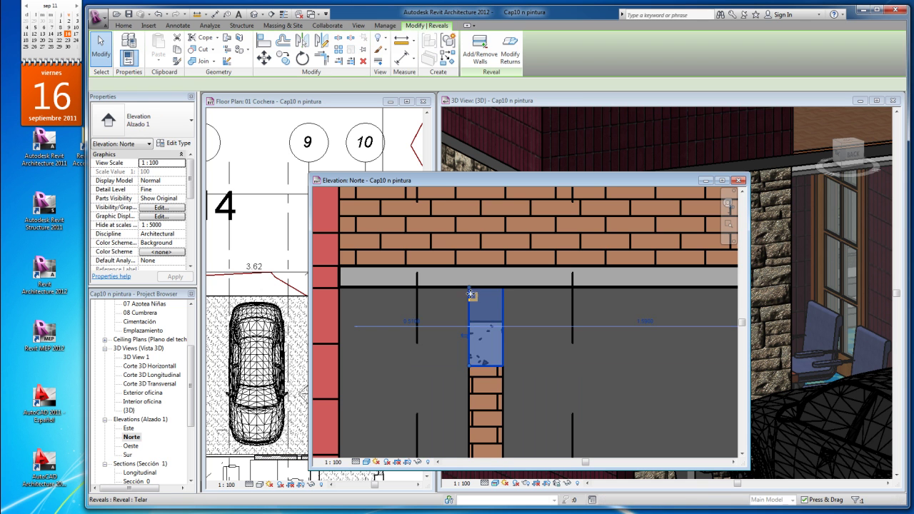
pyautogui.press('Escape')
pyautogui.scroll(-3, 515, 213)
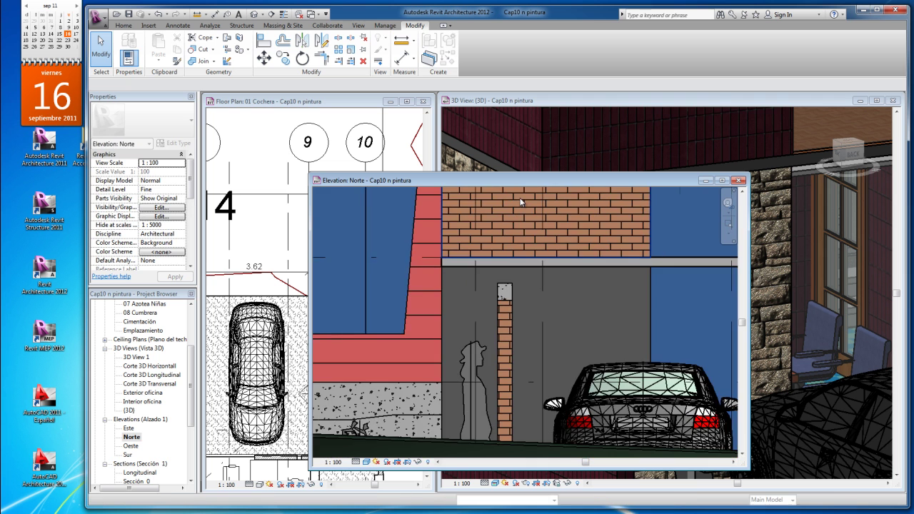
pyautogui.scroll(-1, 517, 201)
pyautogui.scroll(-2, 518, 312)
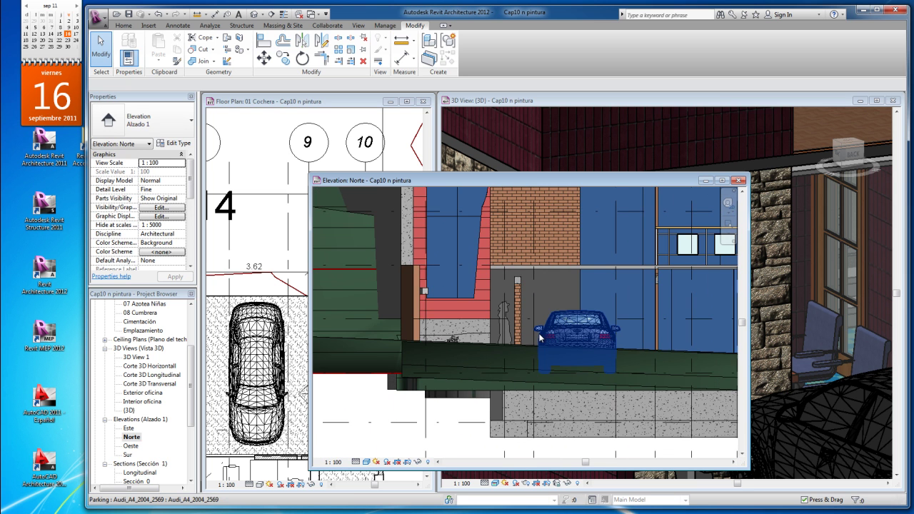
pyautogui.scroll(-1, 540, 336)
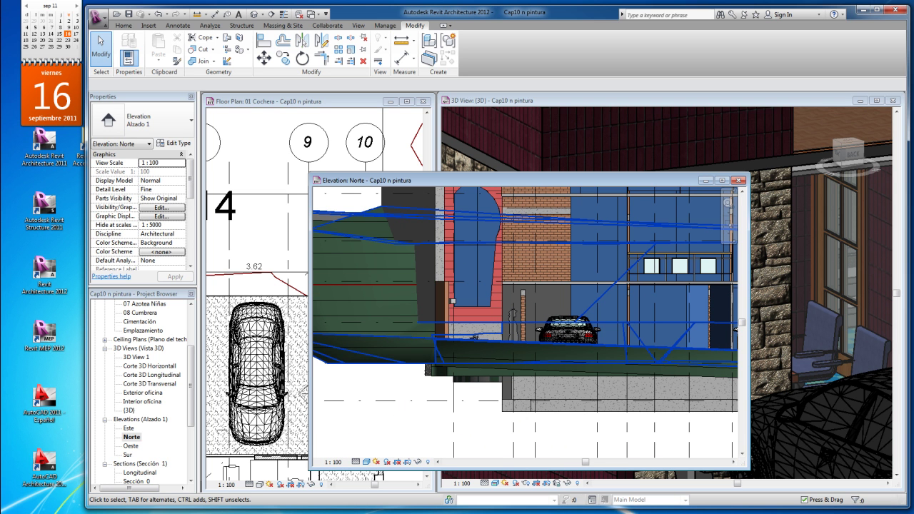